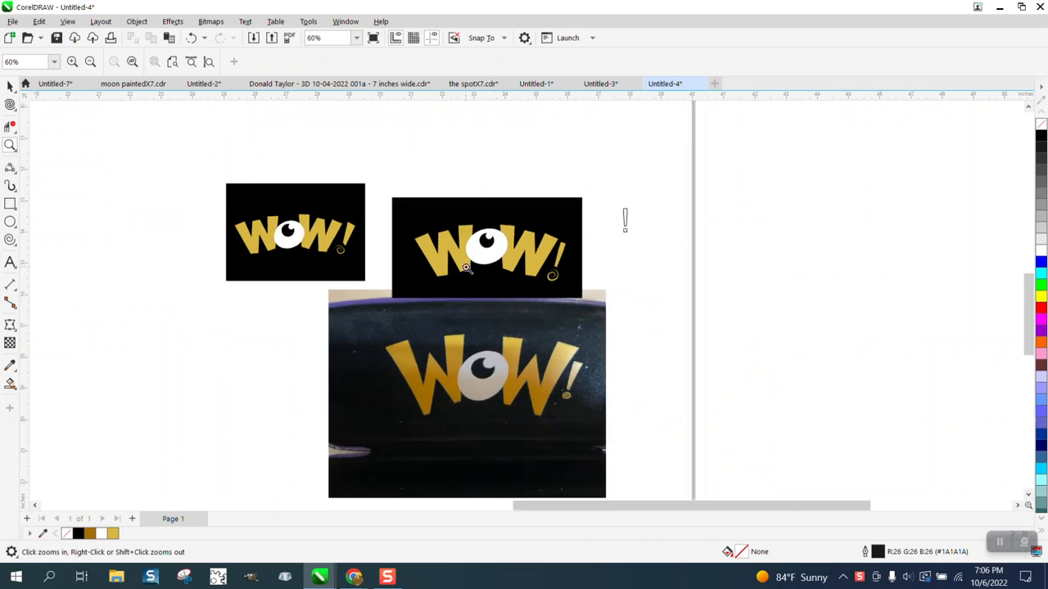
# - Set the document's default outline colour for graphic objects to red from the RGB Palette, keeping the width at Hairline
pyautogui.moveTo(390, 327); pyautogui.dragTo(624, 435)
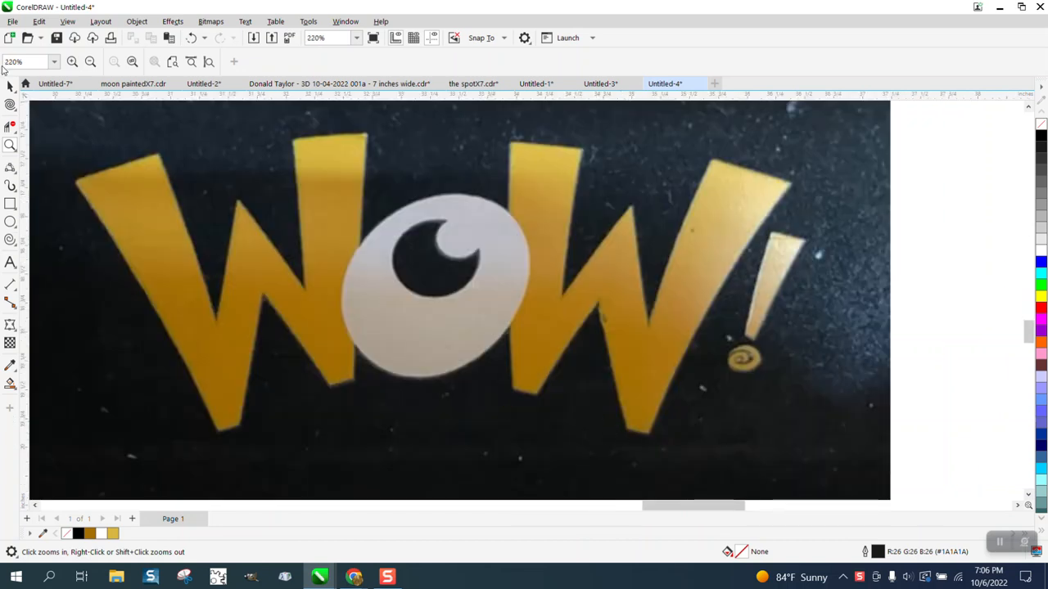
pyautogui.click(8, 86)
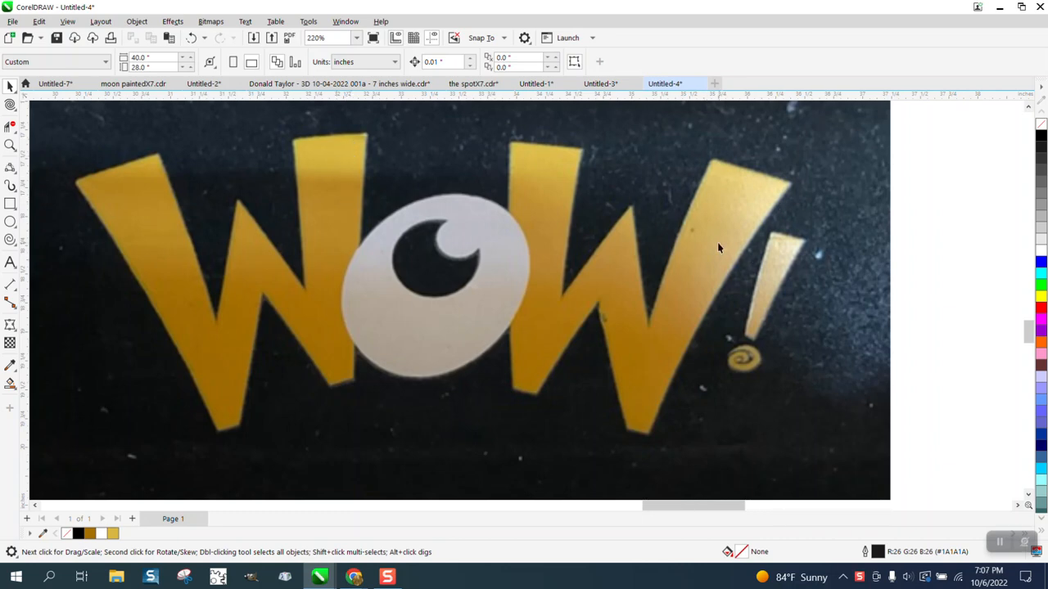
pyautogui.scroll(-1, 616, 198)
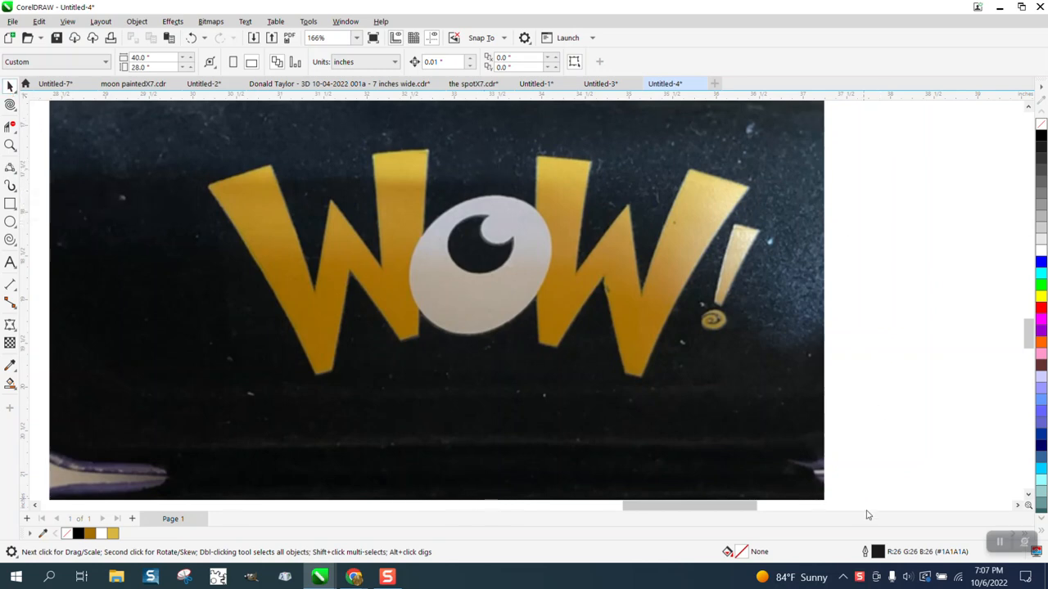
pyautogui.click(884, 551)
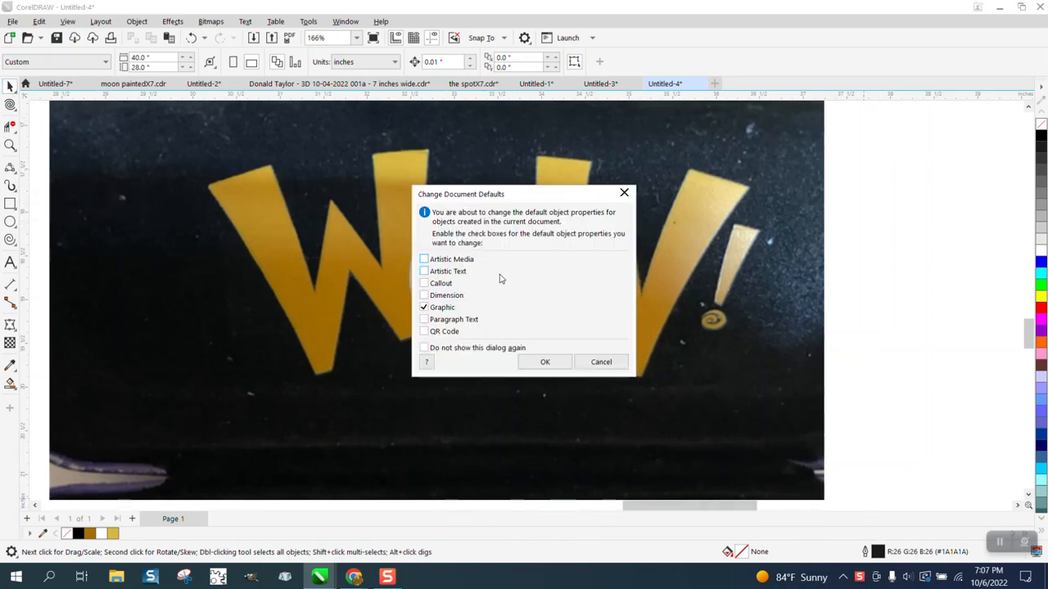
pyautogui.click(547, 362)
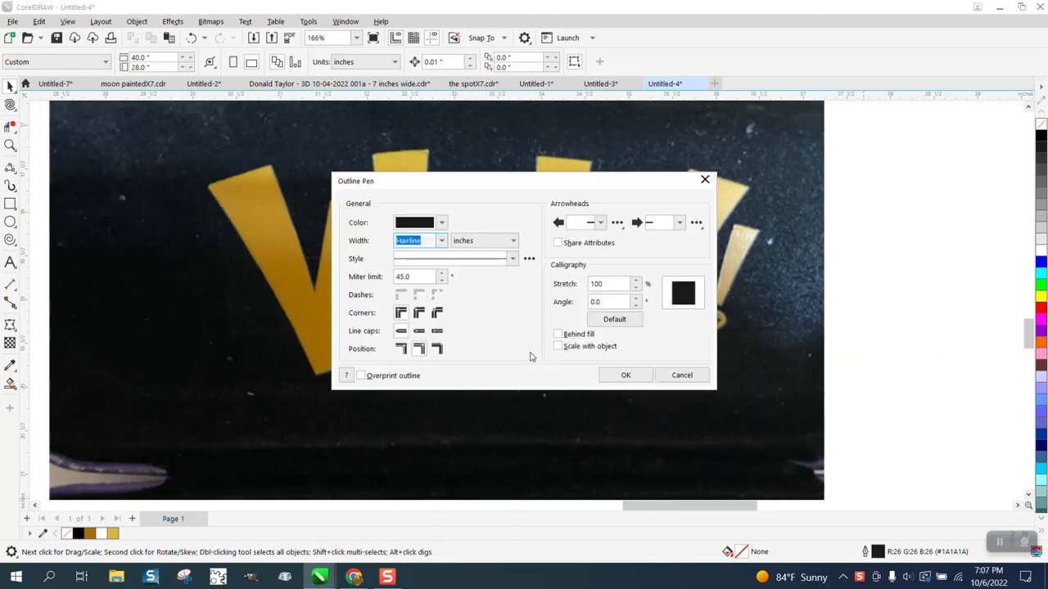
pyautogui.click(441, 222)
pyautogui.click(522, 303)
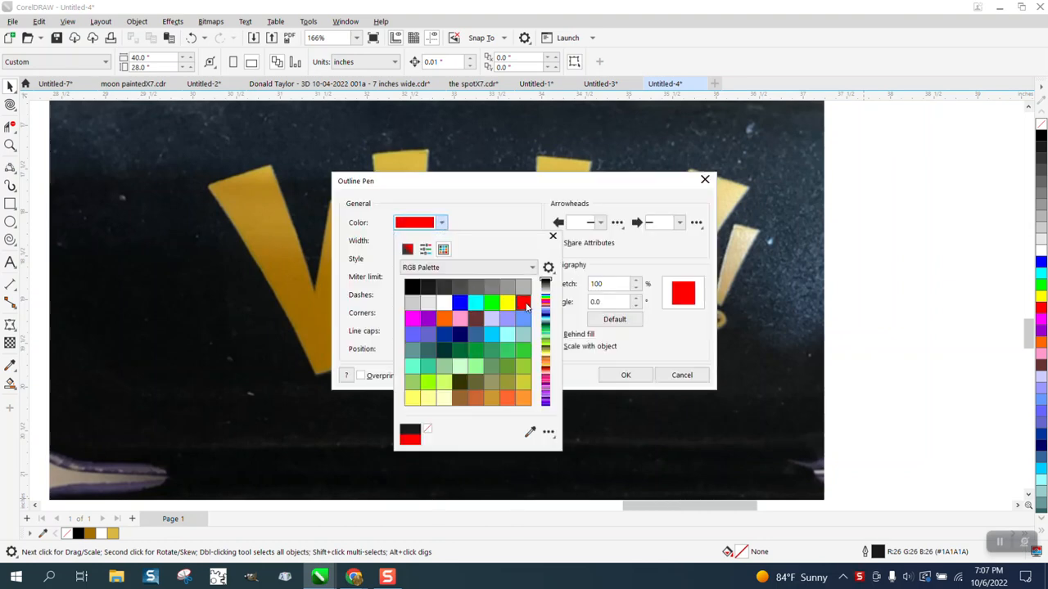
pyautogui.click(626, 375)
pyautogui.click(626, 375)
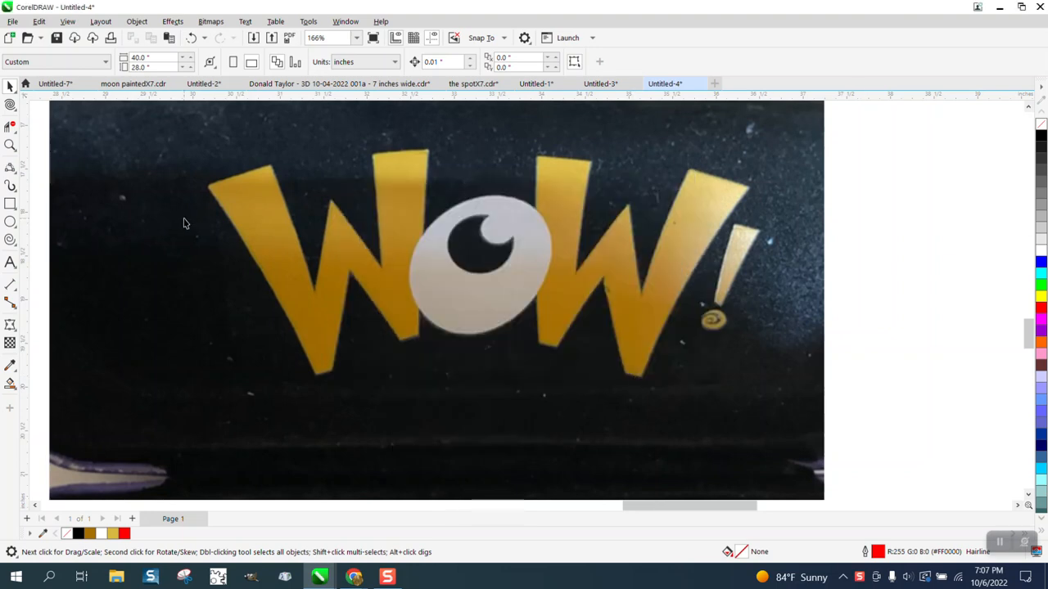
# - Draw a 3-point curve along the outer left edge of the first W in the photo, about 2.5 inches long
pyautogui.click(14, 170)
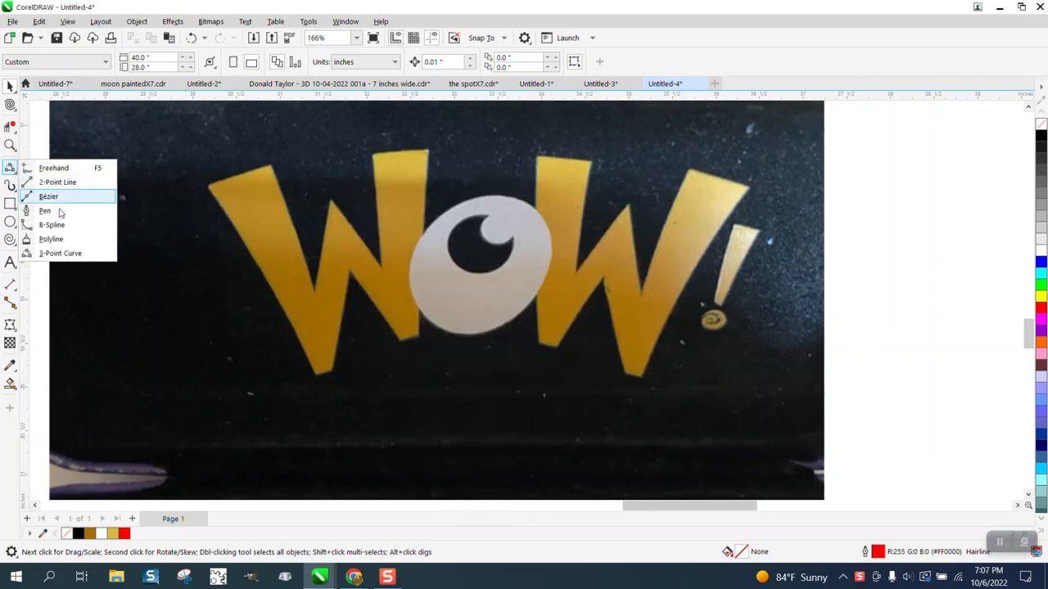
pyautogui.click(59, 253)
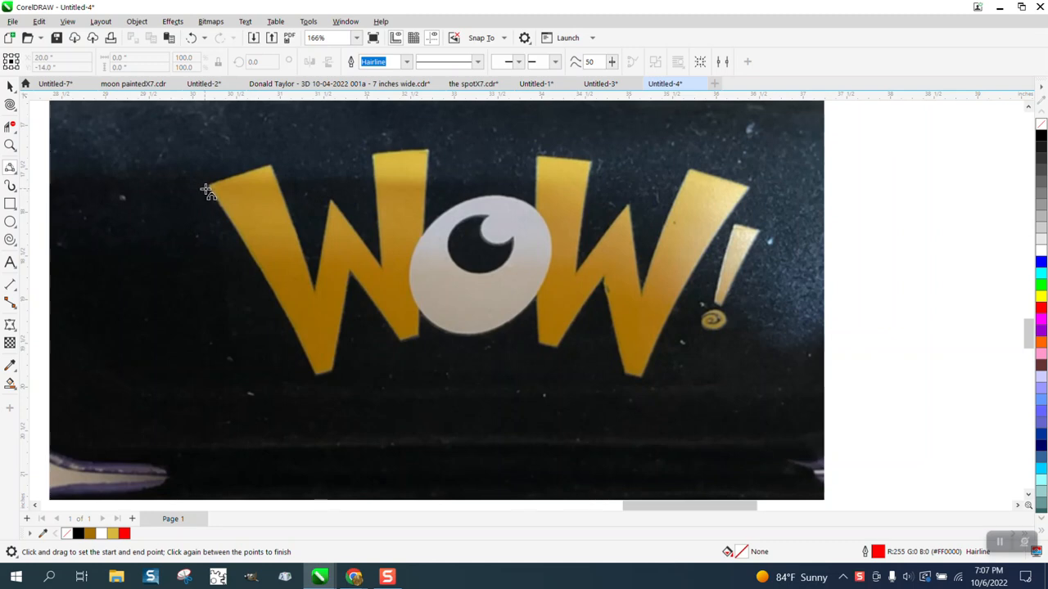
pyautogui.moveTo(207, 191); pyautogui.dragTo(318, 375)
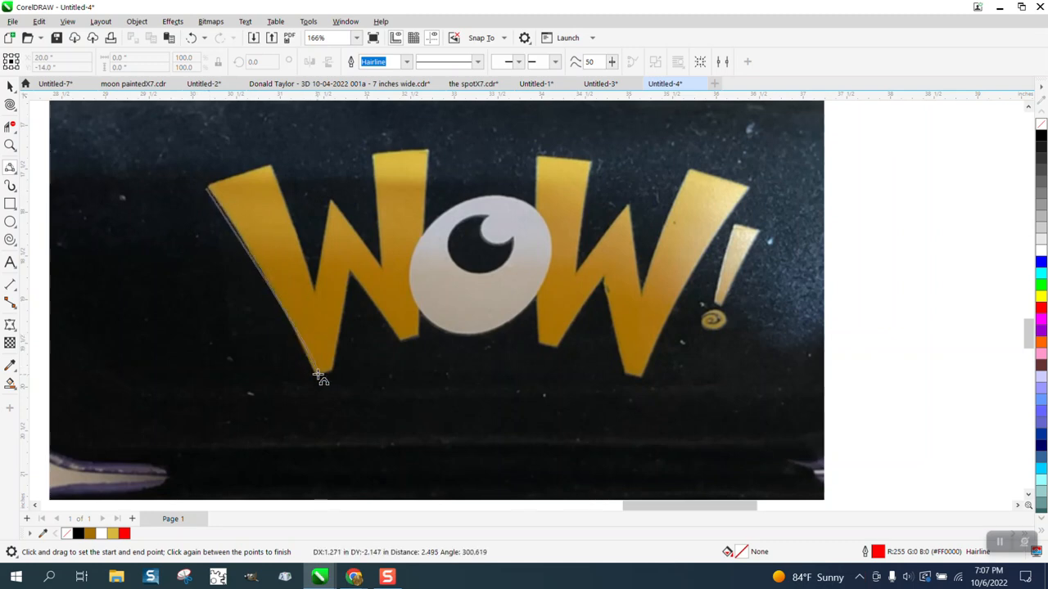
pyautogui.click(290, 316)
# - Fit the curve to the W's outer left edge by moving its upper node to the letter's corner and adjusting both control handles
pyautogui.press('z')
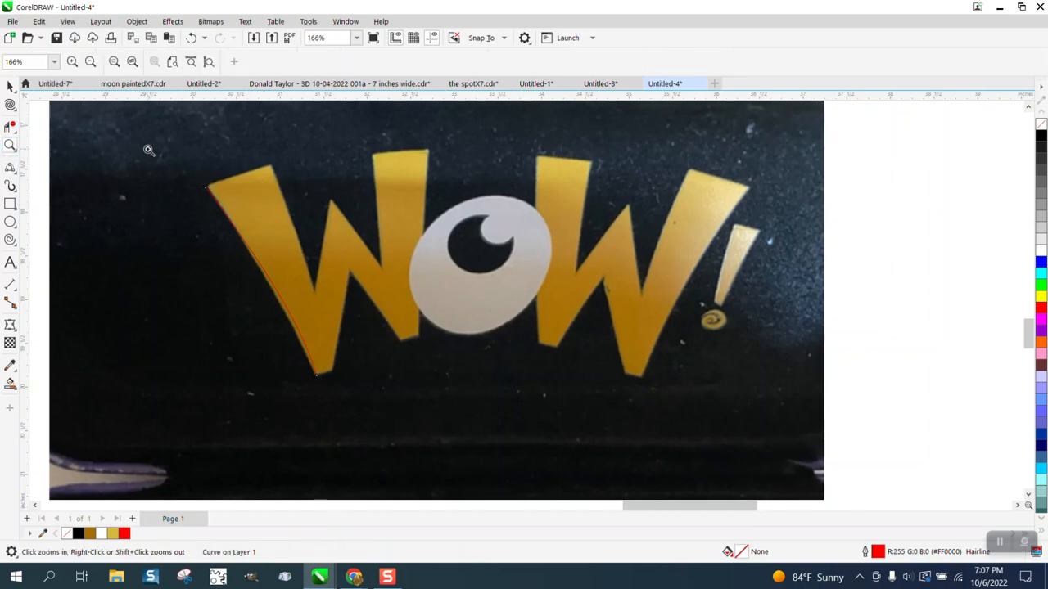
pyautogui.moveTo(143, 149); pyautogui.dragTo(370, 256)
pyautogui.press('space')
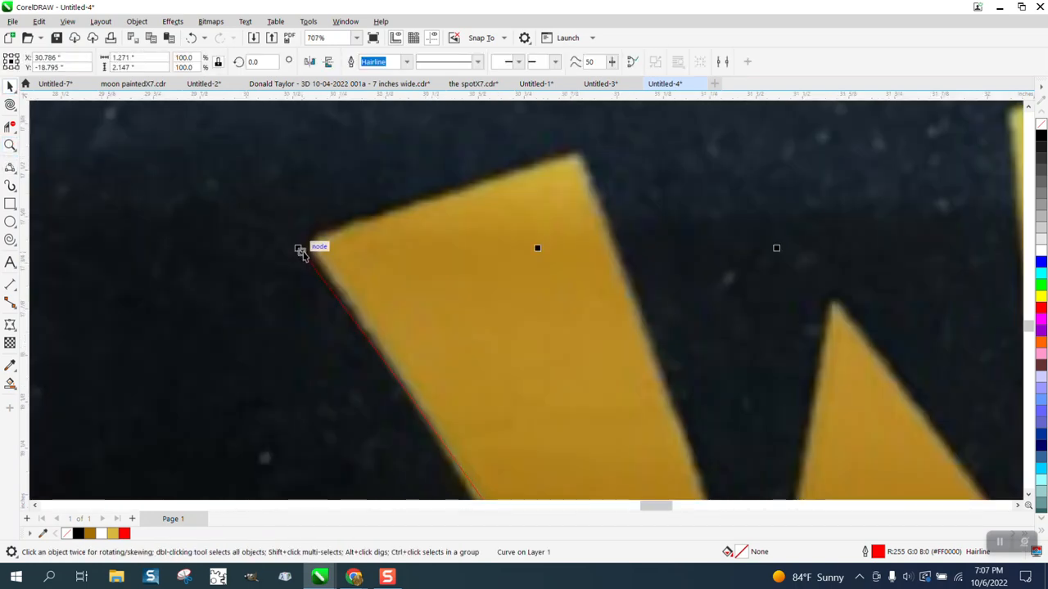
pyautogui.click(10, 105)
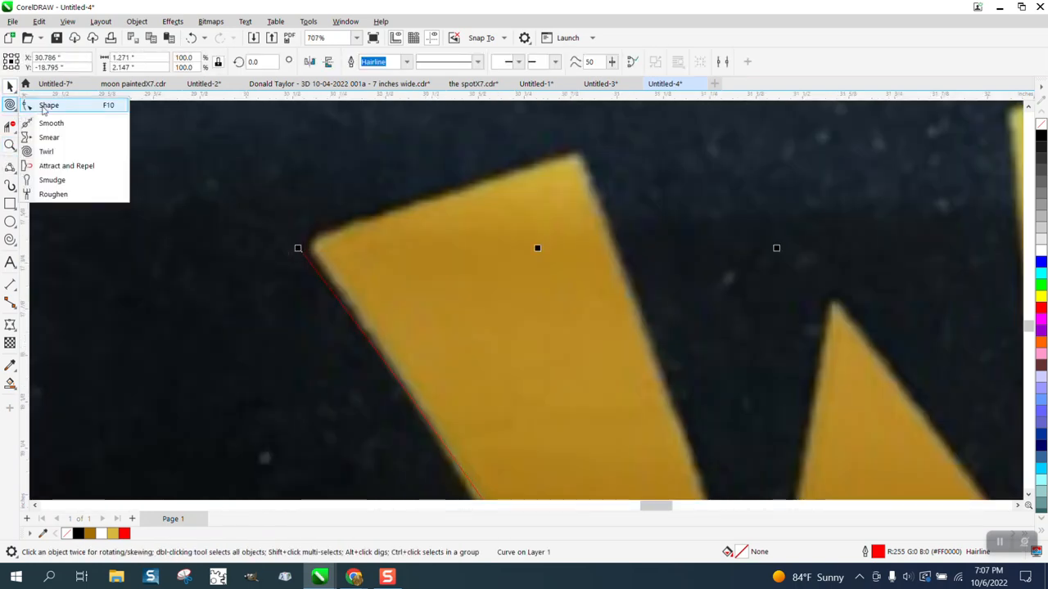
pyautogui.click(47, 103)
pyautogui.moveTo(303, 248); pyautogui.dragTo(313, 254)
pyautogui.scroll(-5, 257, 206)
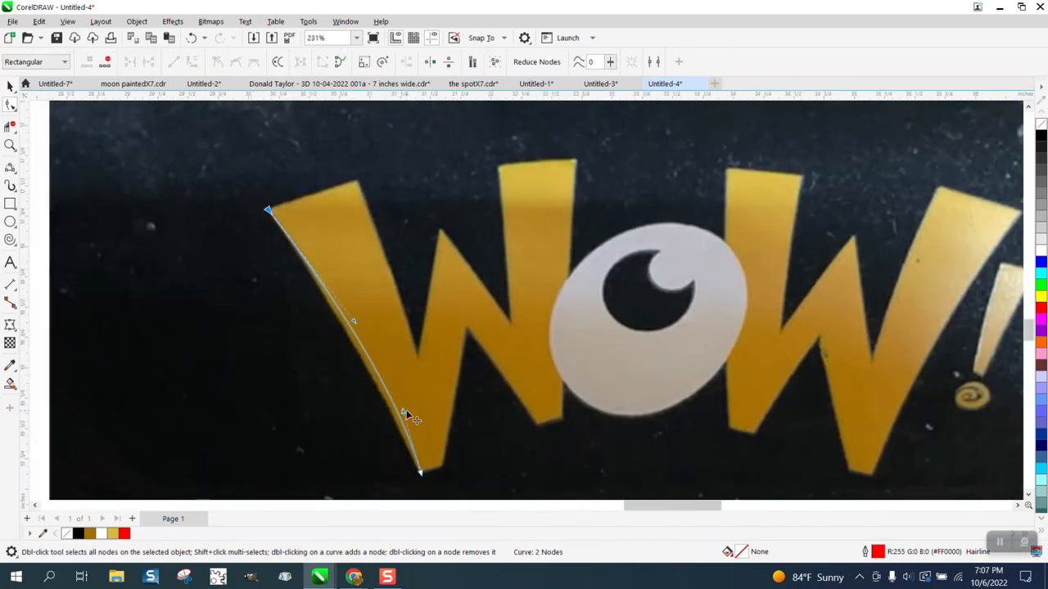
pyautogui.moveTo(405, 412); pyautogui.dragTo(397, 412)
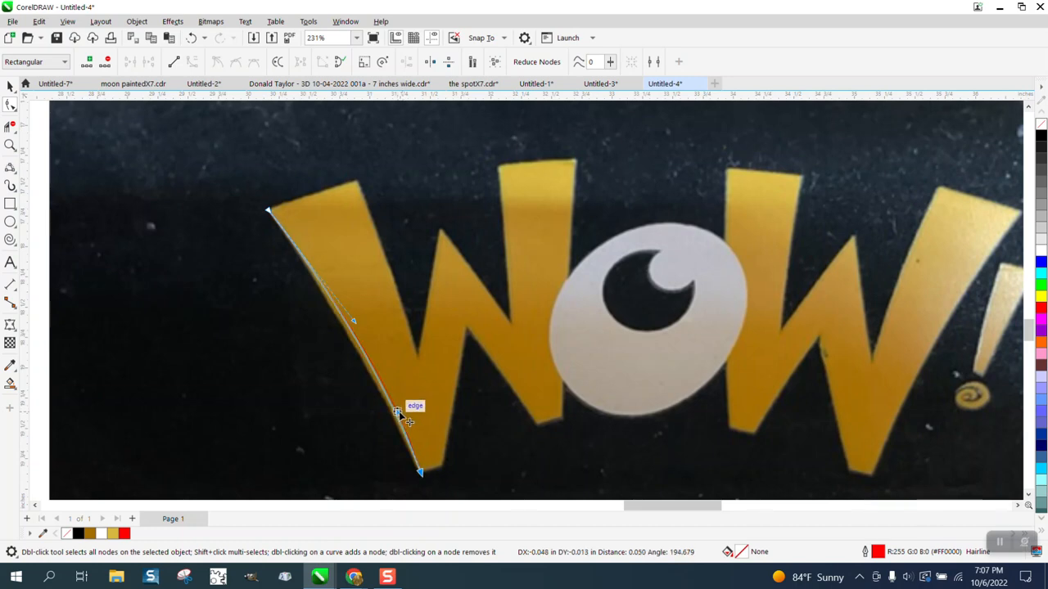
pyautogui.moveTo(351, 320); pyautogui.dragTo(360, 323)
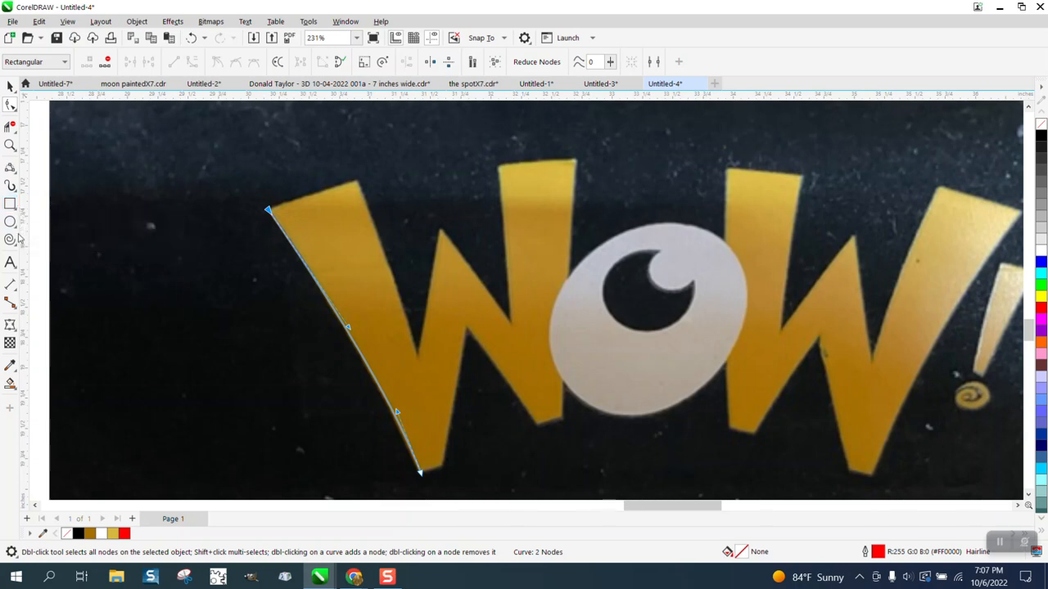
# - Trace the top of the first W's left stroke and its inner edge down to the first notch with 3-point curves
pyautogui.click(15, 185)
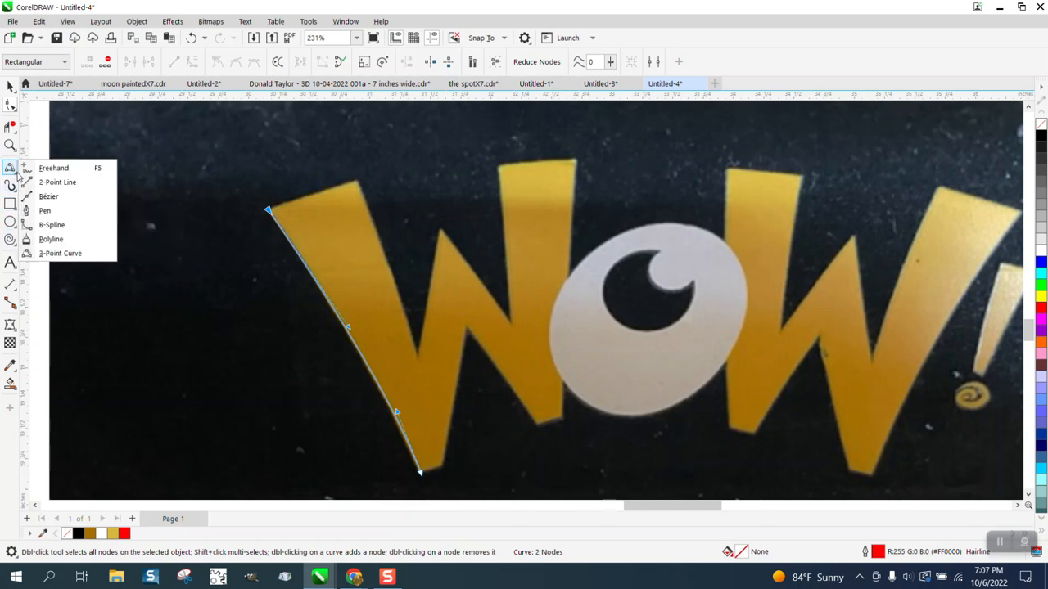
pyautogui.click(57, 250)
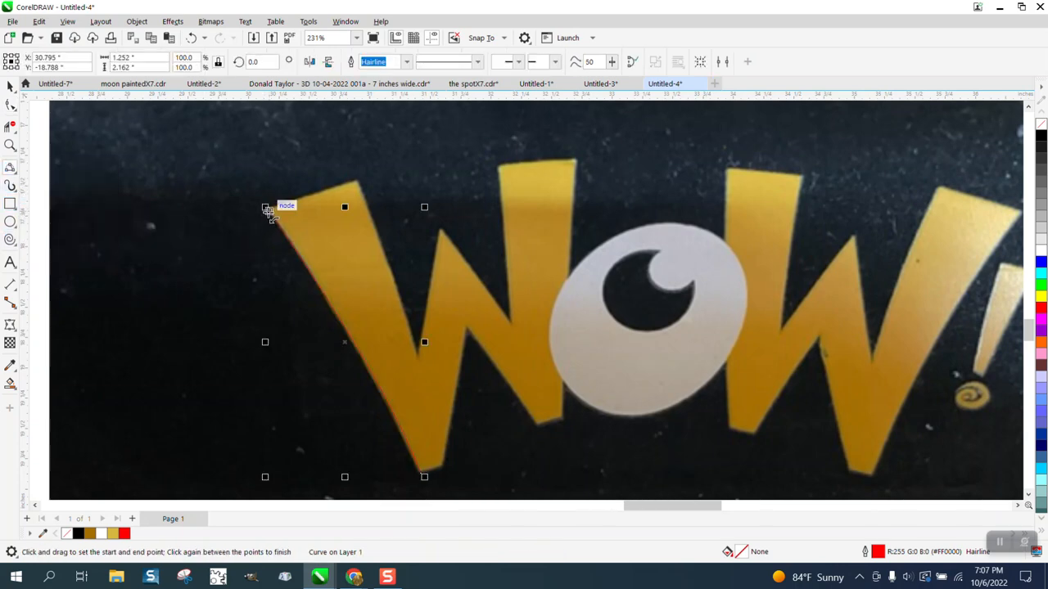
pyautogui.moveTo(269, 207); pyautogui.dragTo(358, 184)
pyautogui.moveTo(399, 228); pyautogui.dragTo(415, 347)
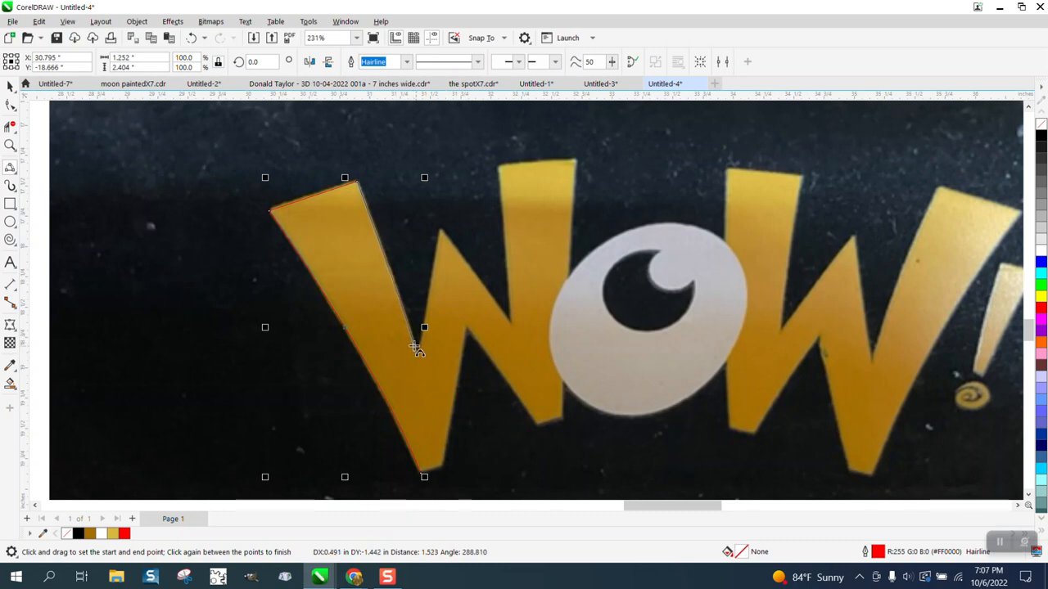
pyautogui.click(409, 323)
# - Trace both sides of the first W's middle peak, from the first notch over the tip to the second notch
pyautogui.moveTo(419, 354); pyautogui.dragTo(514, 326)
pyautogui.click(440, 229)
pyautogui.click(514, 325)
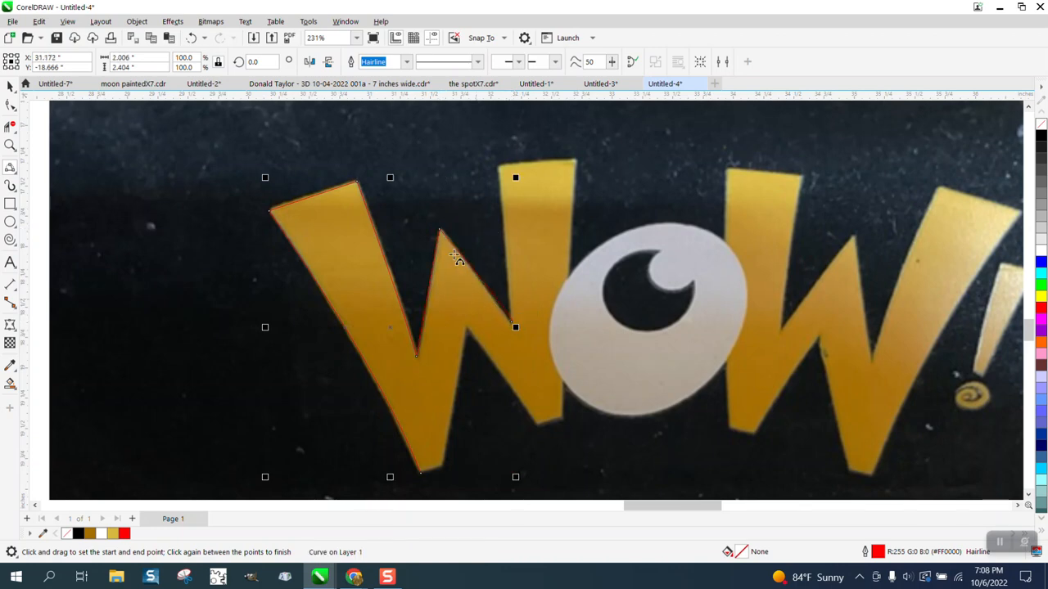
pyautogui.click(192, 39)
pyautogui.moveTo(442, 228); pyautogui.dragTo(497, 167)
pyautogui.click(512, 325)
pyautogui.click(497, 167)
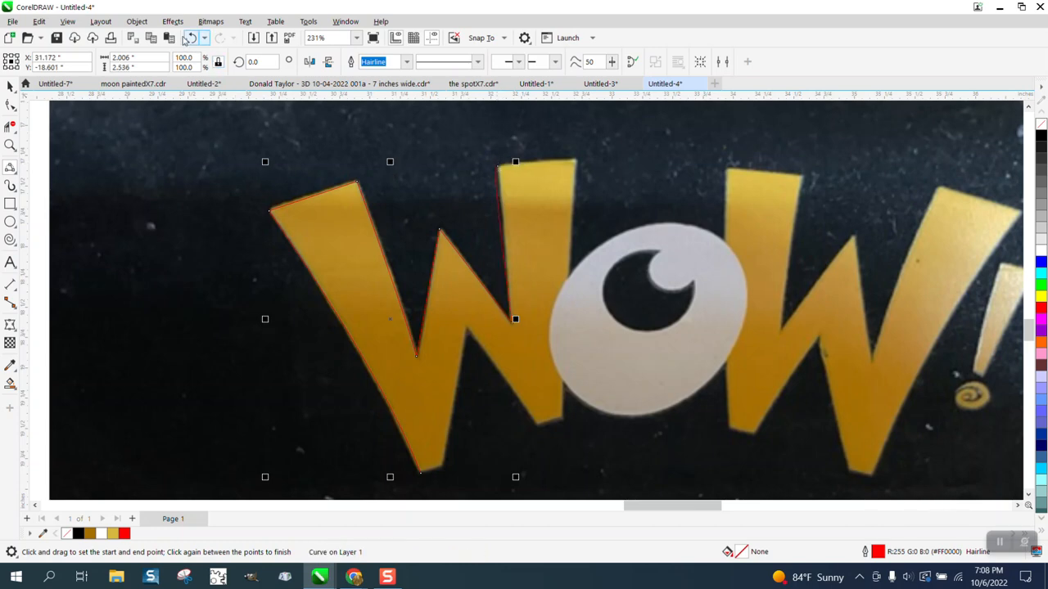
pyautogui.click(190, 38)
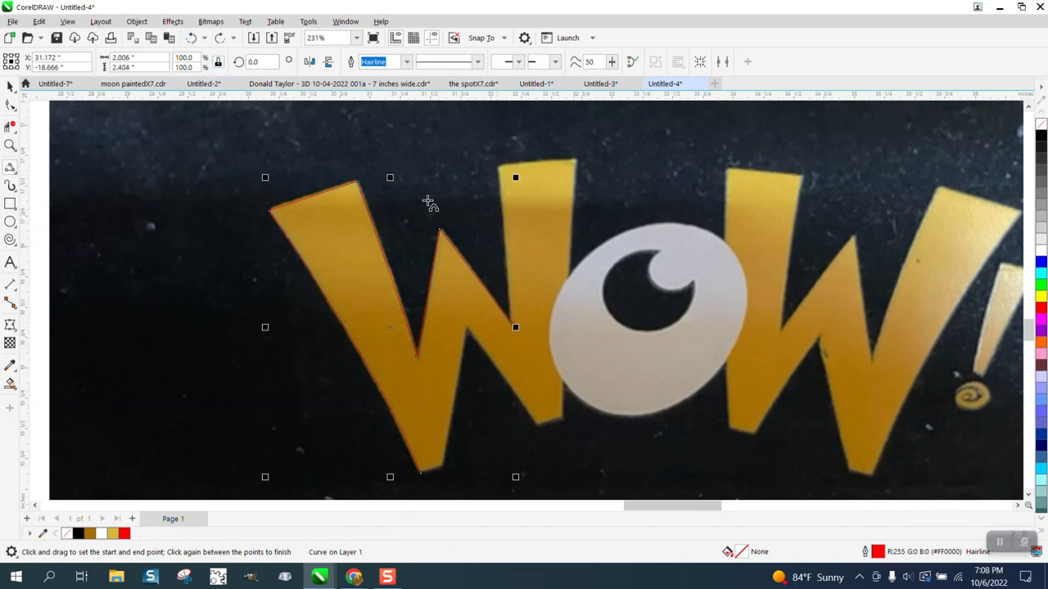
# - Trace the first W's right stroke and its lower edges with 3-point curves, closing the outline at the letter's lowest left corner
pyautogui.moveTo(514, 326); pyautogui.dragTo(564, 419)
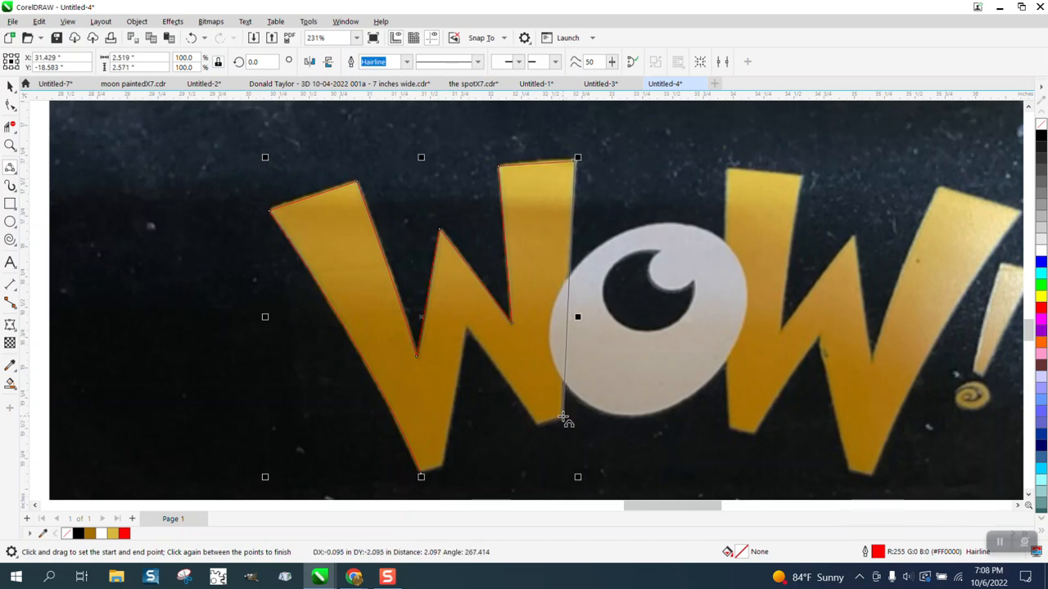
pyautogui.click(563, 415)
pyautogui.moveTo(563, 416); pyautogui.dragTo(420, 476)
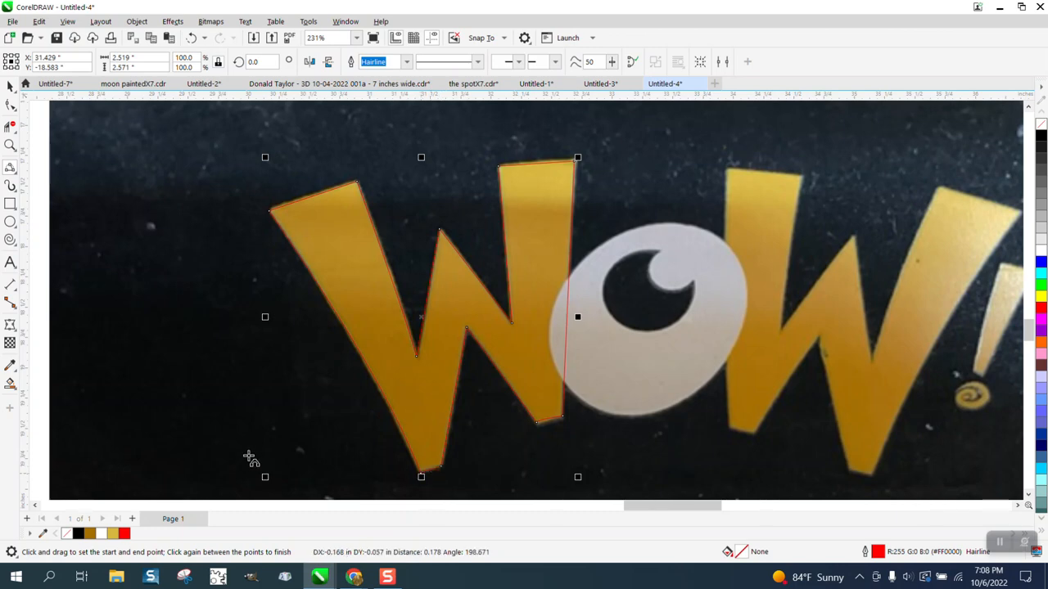
# - Move the reference photo to the left, clear of the traced W outline
pyautogui.scroll(-3, 169, 316)
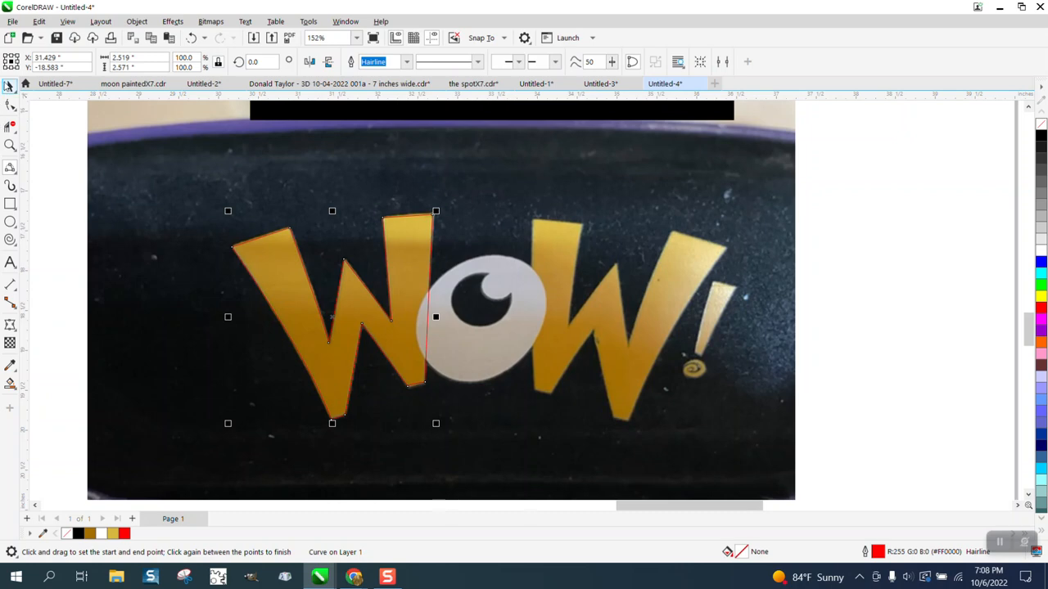
pyautogui.click(10, 87)
pyautogui.click(68, 136)
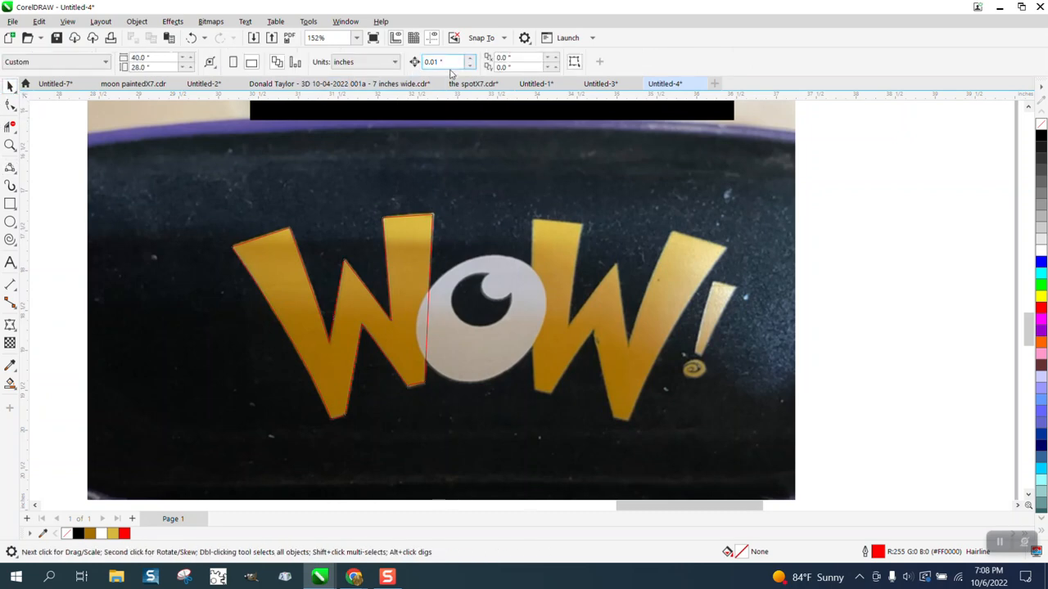
pyautogui.click(542, 149)
pyautogui.click(48, 121)
pyautogui.click(735, 190)
pyautogui.press('Left')
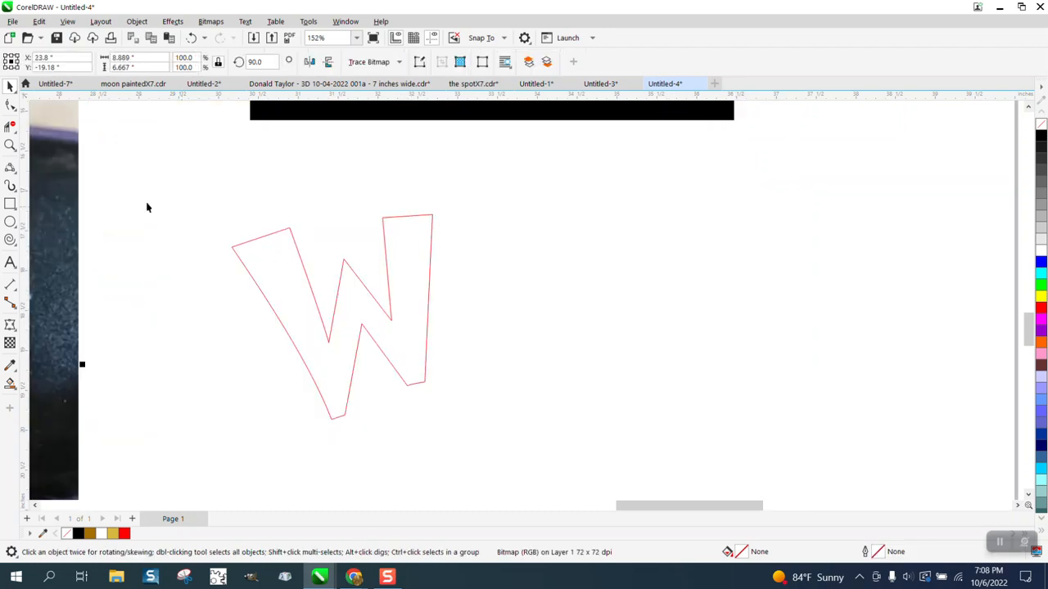
# - Adjust the control handle of the lower-left node on the W's right stroke to reshape the bent bottom edge
pyautogui.click(10, 145)
pyautogui.moveTo(234, 188); pyautogui.dragTo(654, 459)
pyautogui.moveTo(460, 385); pyautogui.dragTo(531, 401)
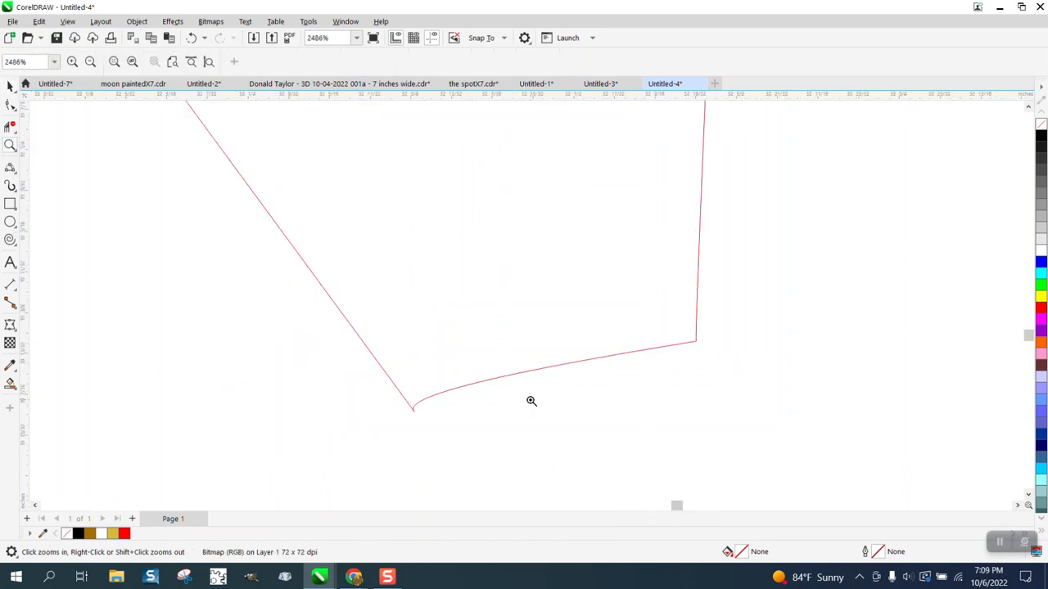
pyautogui.click(15, 110)
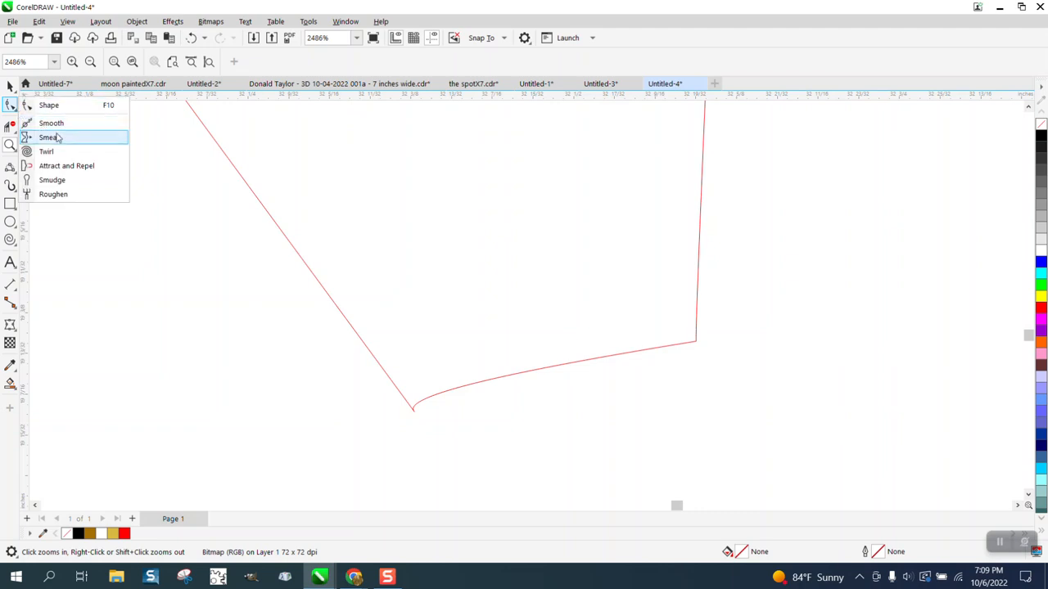
pyautogui.click(45, 106)
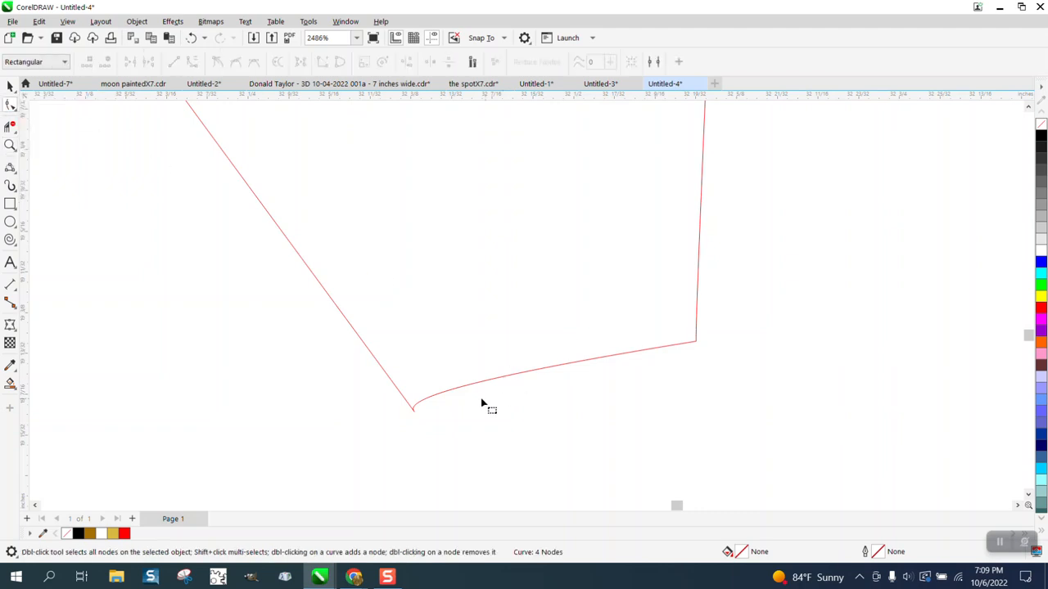
pyautogui.click(413, 414)
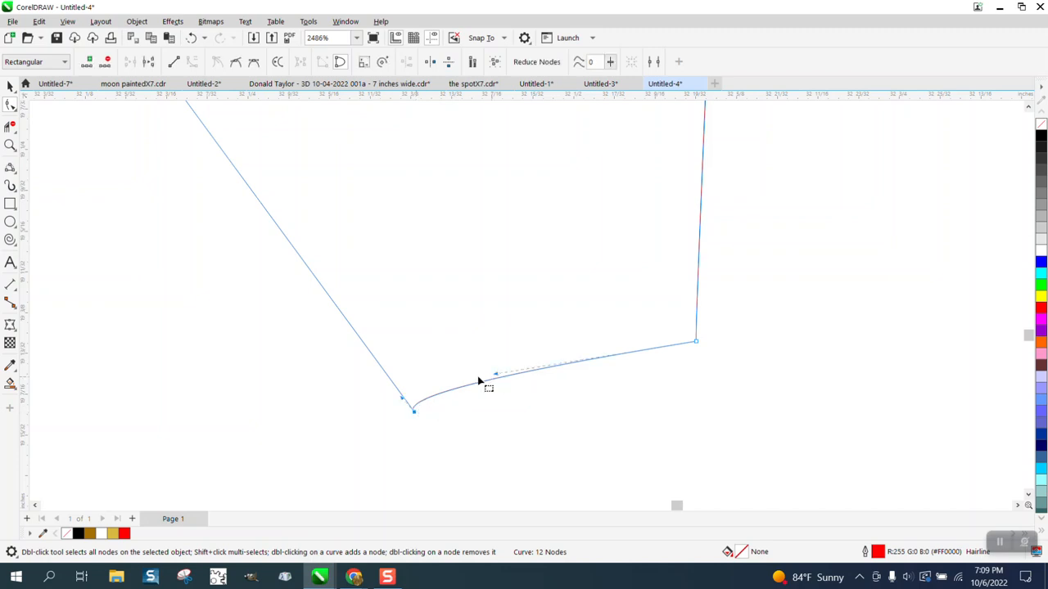
pyautogui.moveTo(401, 399); pyautogui.dragTo(451, 391)
pyautogui.scroll(-1, 440, 371)
pyautogui.scroll(-4, 434, 370)
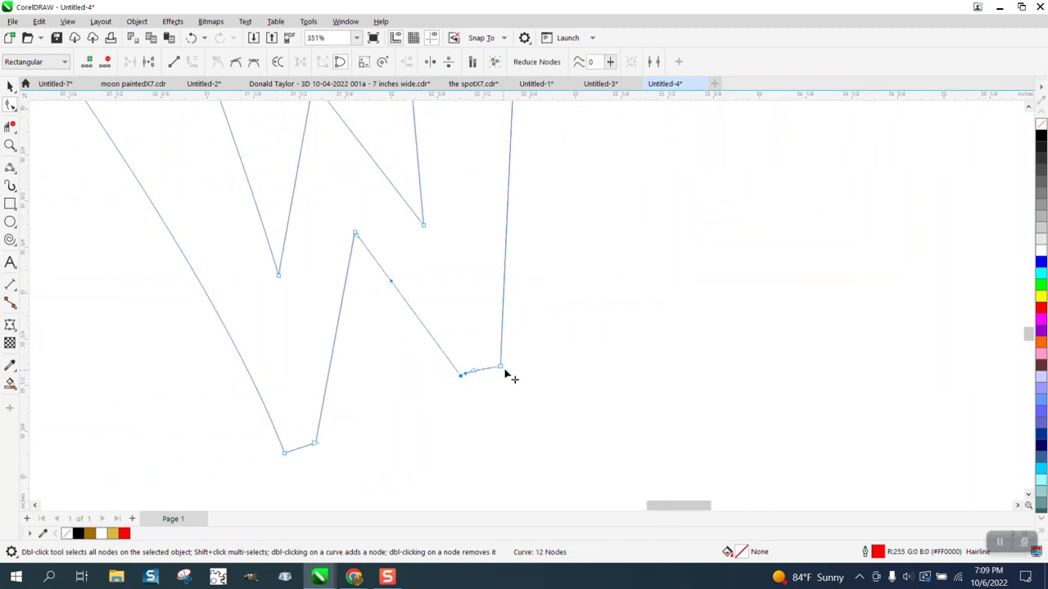
# - Convert the bottom segment of the W's right stroke to a straight line between its two corner nodes
pyautogui.moveTo(519, 355); pyautogui.dragTo(437, 416)
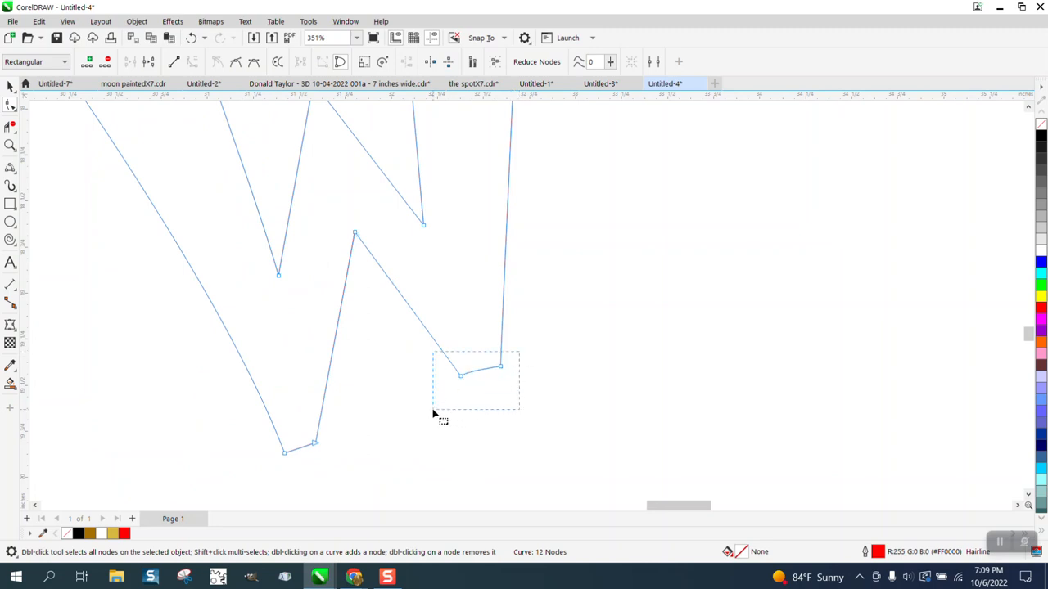
pyautogui.rightClick(503, 372)
pyautogui.click(534, 212)
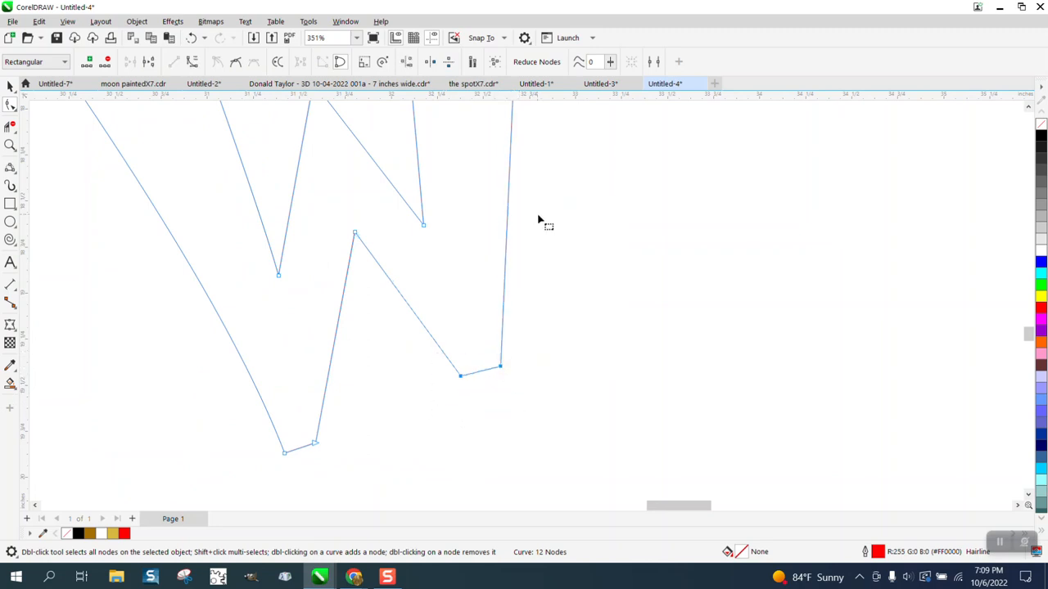
# - Convert the short bottom segment of the W's left stroke to a straight line between its two corner nodes
pyautogui.moveTo(358, 424); pyautogui.dragTo(260, 484)
pyautogui.rightClick(317, 445)
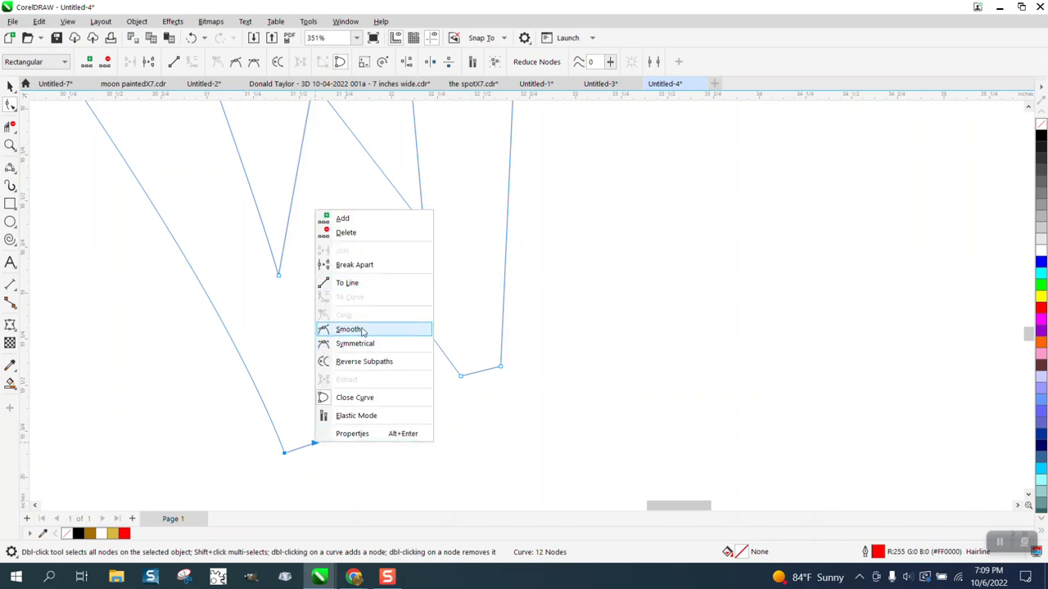
pyautogui.click(358, 284)
pyautogui.scroll(-2, 461, 452)
pyautogui.click(9, 86)
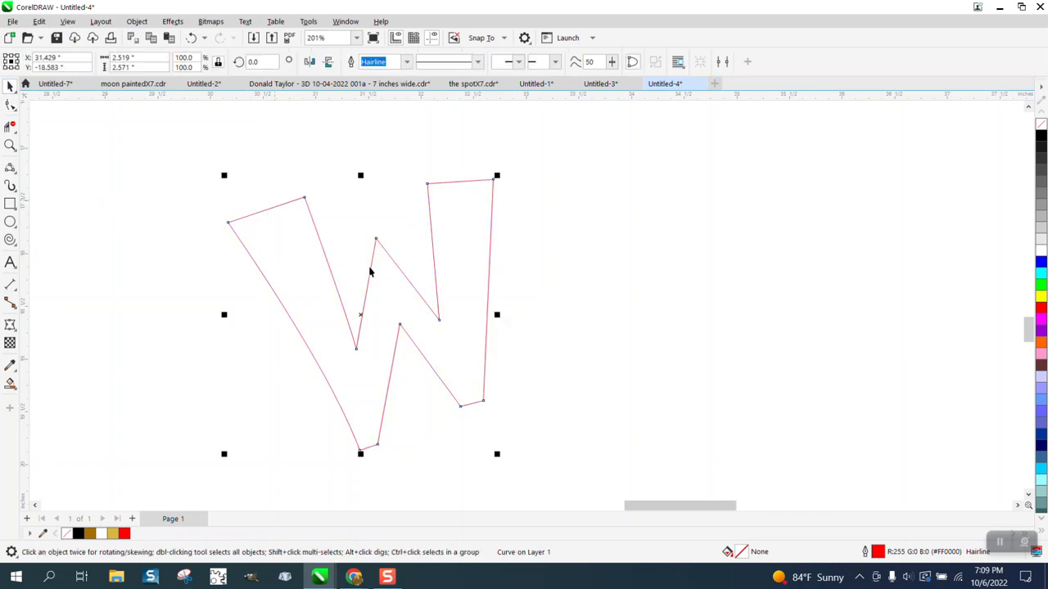
# - Duplicate the W outline to its right, mirror the copy horizontally, and shift it slightly further right and down
pyautogui.scroll(-4, 369, 273)
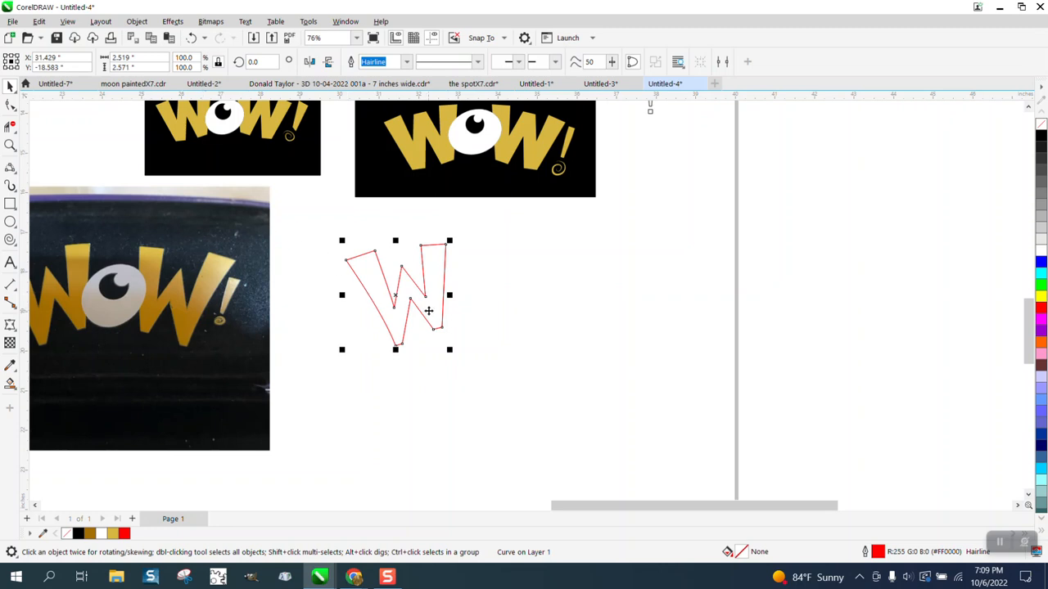
pyautogui.moveTo(392, 296); pyautogui.dragTo(529, 293)
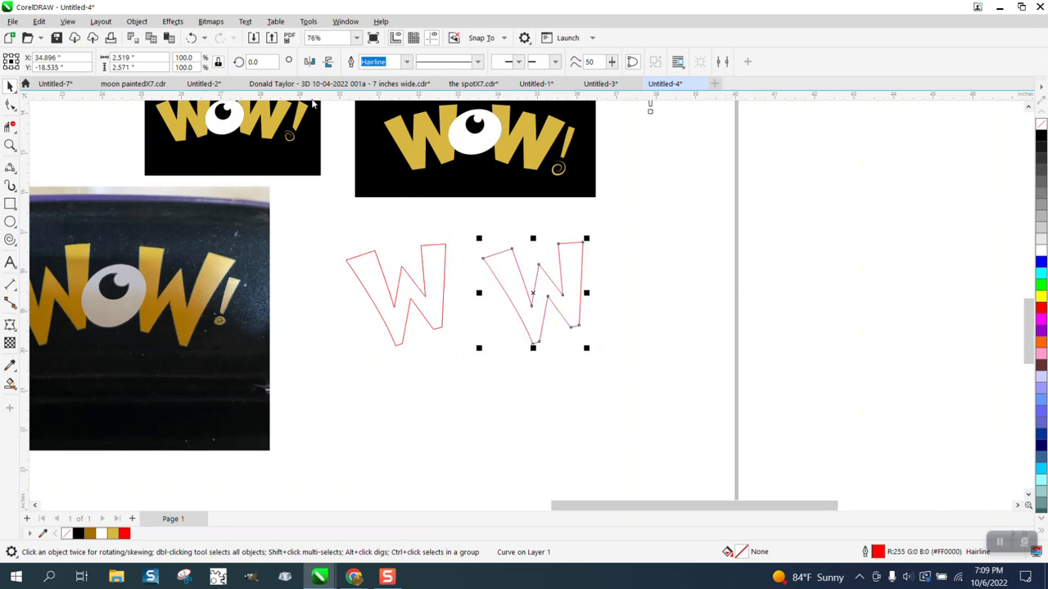
pyautogui.click(310, 63)
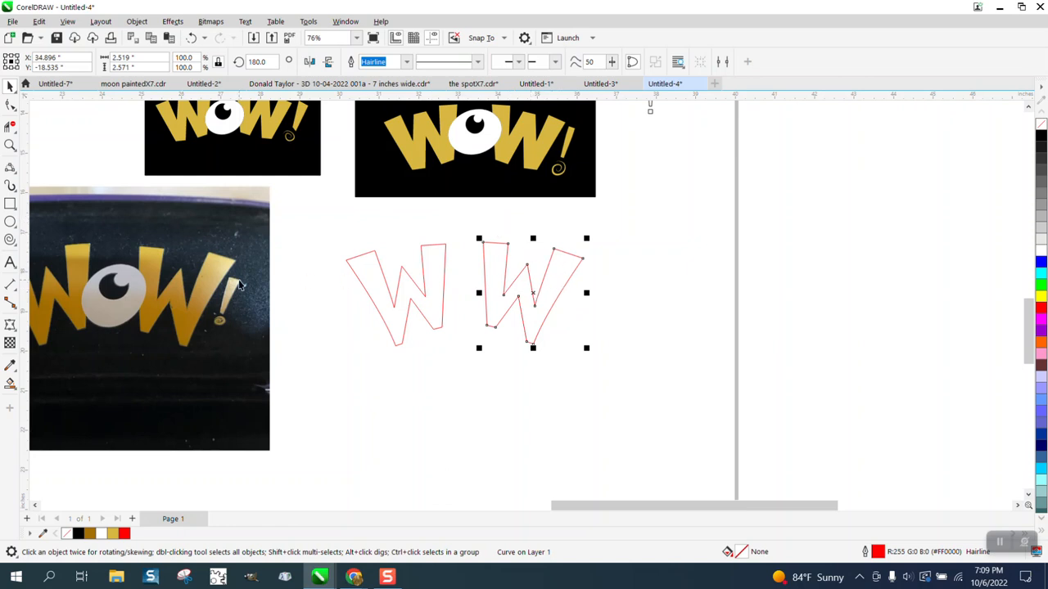
pyautogui.moveTo(565, 285); pyautogui.dragTo(581, 289)
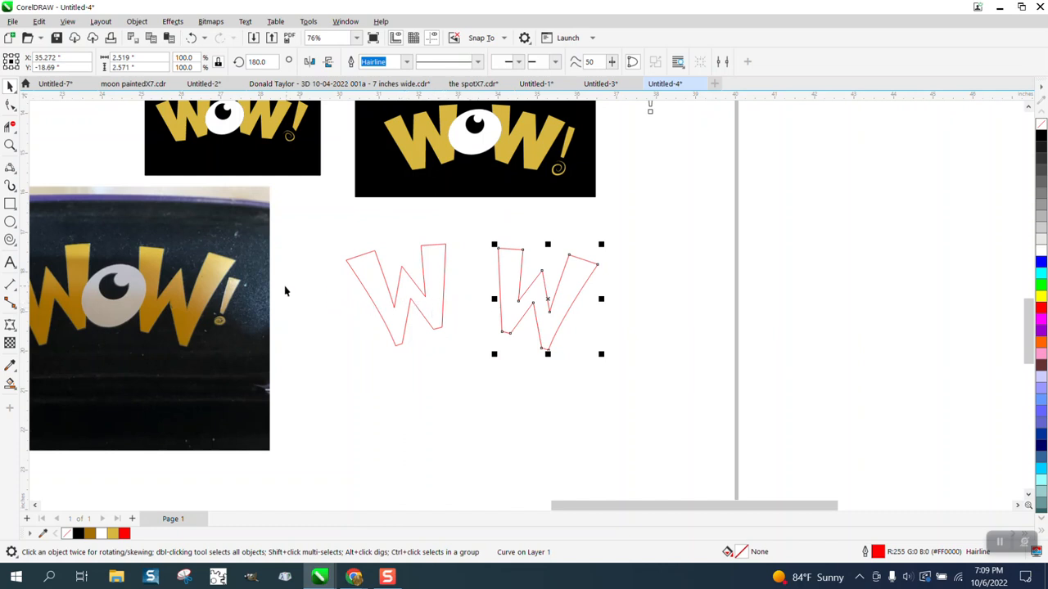
# - Move the reference photo 9 inches right, back under the outlines, and align the mirrored W with the photo's second W
pyautogui.click(259, 288)
pyautogui.press('Right')
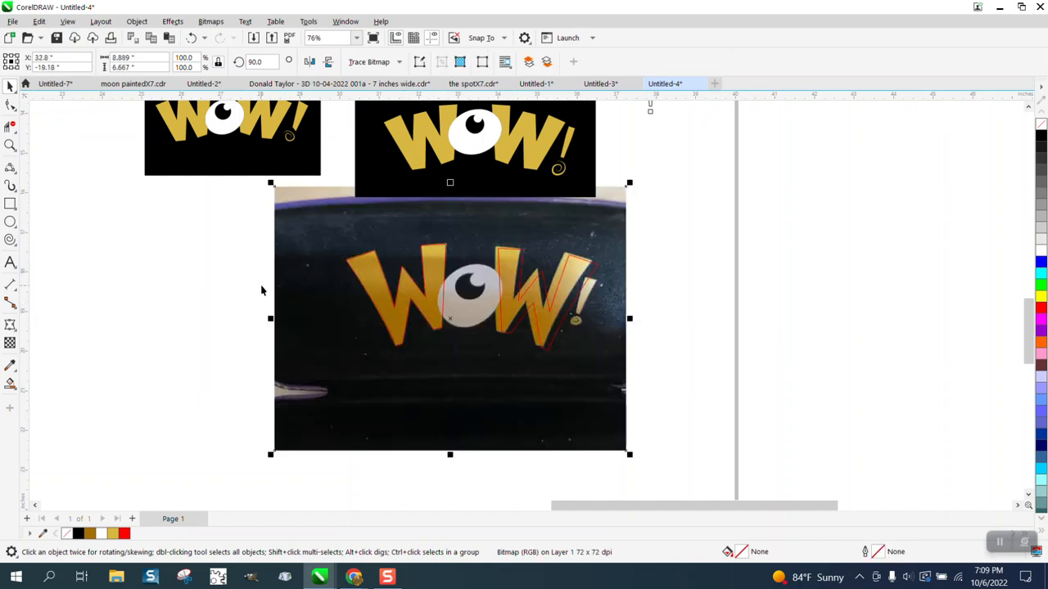
pyautogui.click(9, 146)
pyautogui.moveTo(486, 224); pyautogui.dragTo(628, 430)
pyautogui.click(10, 85)
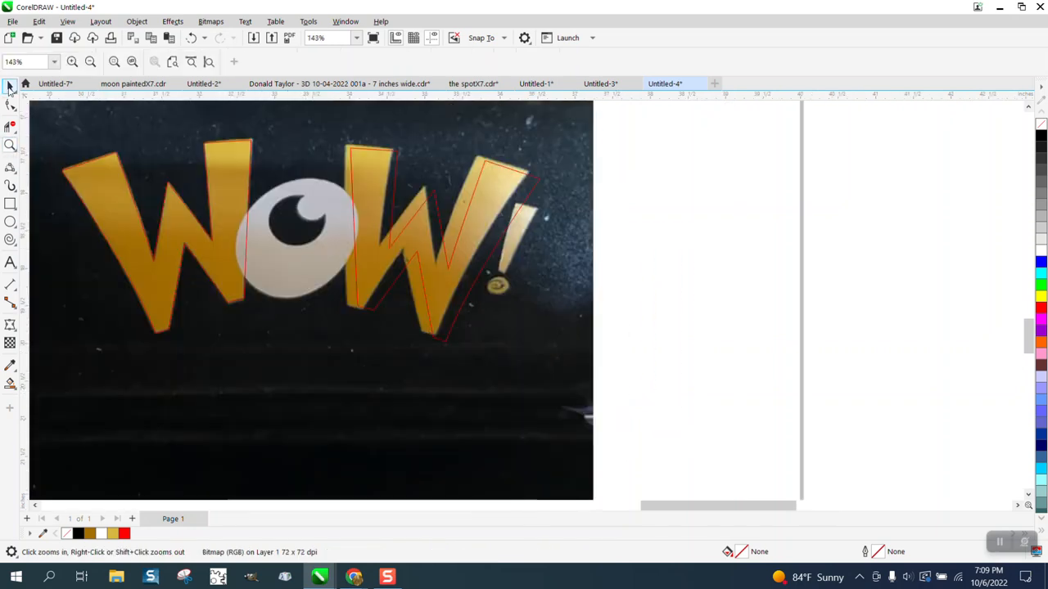
pyautogui.click(349, 151)
pyautogui.moveTo(345, 153); pyautogui.dragTo(342, 151)
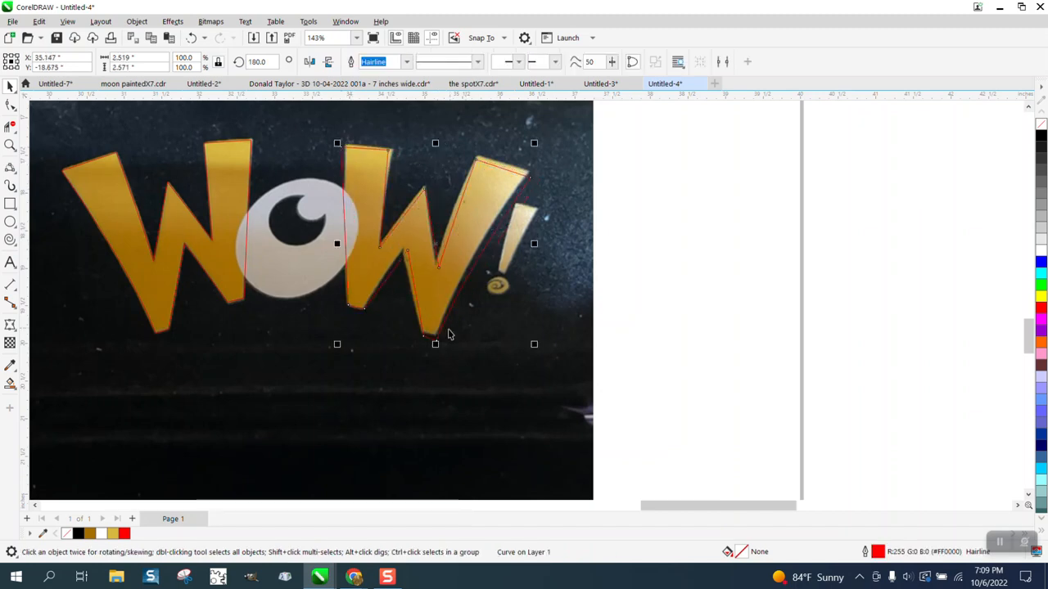
pyautogui.moveTo(435, 339); pyautogui.dragTo(433, 331)
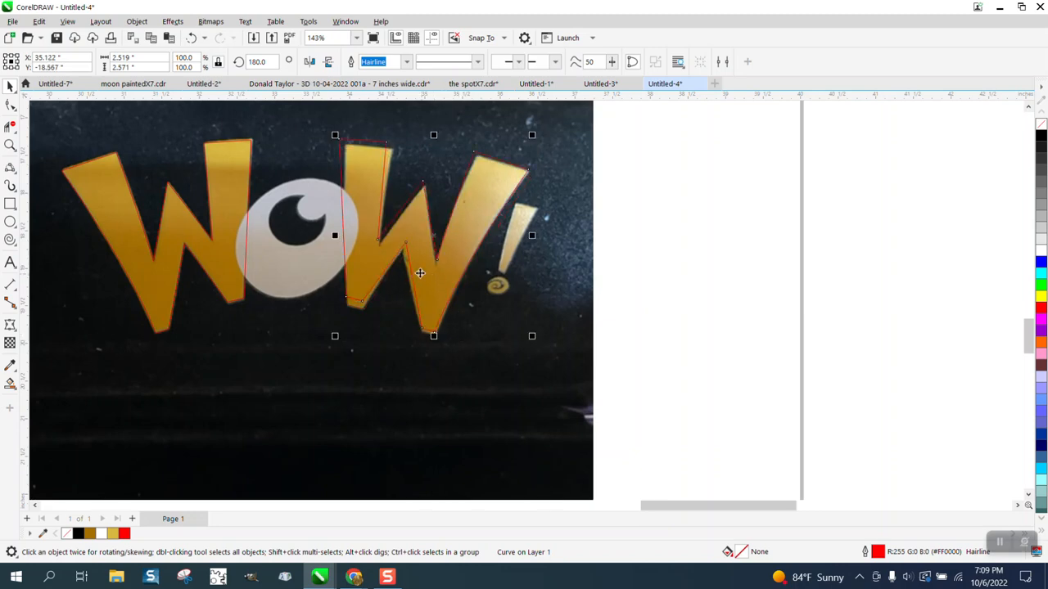
# - Rotate the mirrored W slightly to about 179.6 degrees to match the photo's second W
pyautogui.click(419, 270)
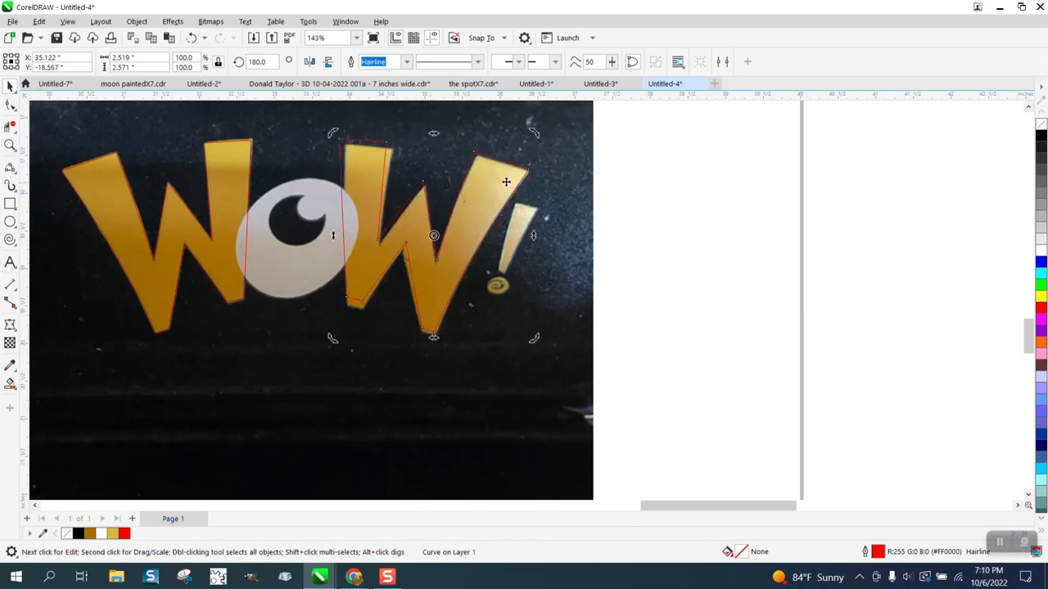
pyautogui.moveTo(332, 131); pyautogui.dragTo(333, 130)
pyautogui.click(531, 228)
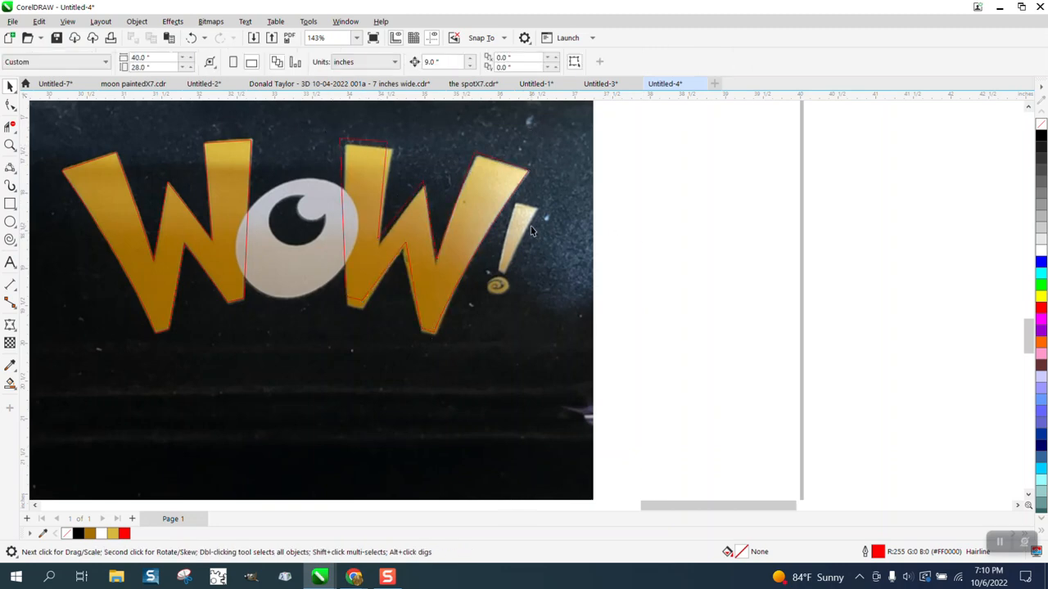
pyautogui.click(474, 216)
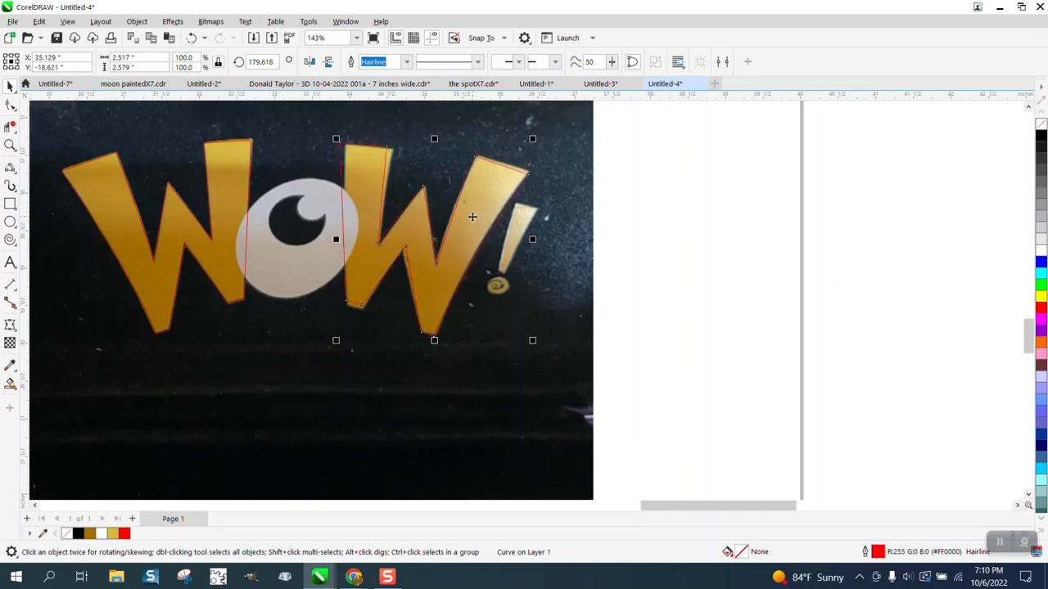
# - Draw an ellipse over the eyeball O and rotate it to match the eye's tilt
pyautogui.scroll(-2, 475, 217)
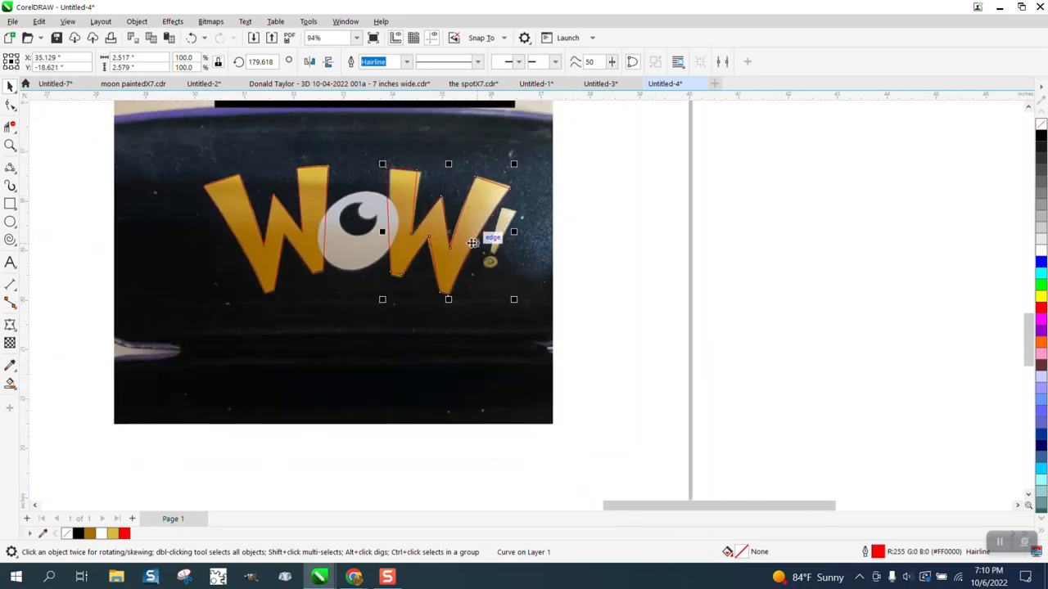
pyautogui.click(9, 146)
pyautogui.moveTo(303, 173); pyautogui.dragTo(491, 319)
pyautogui.click(10, 221)
pyautogui.moveTo(537, 257); pyautogui.dragTo(395, 346)
pyautogui.moveTo(381, 354); pyautogui.dragTo(322, 414)
pyautogui.press('space')
pyautogui.click(433, 332)
pyautogui.moveTo(542, 253); pyautogui.dragTo(514, 172)
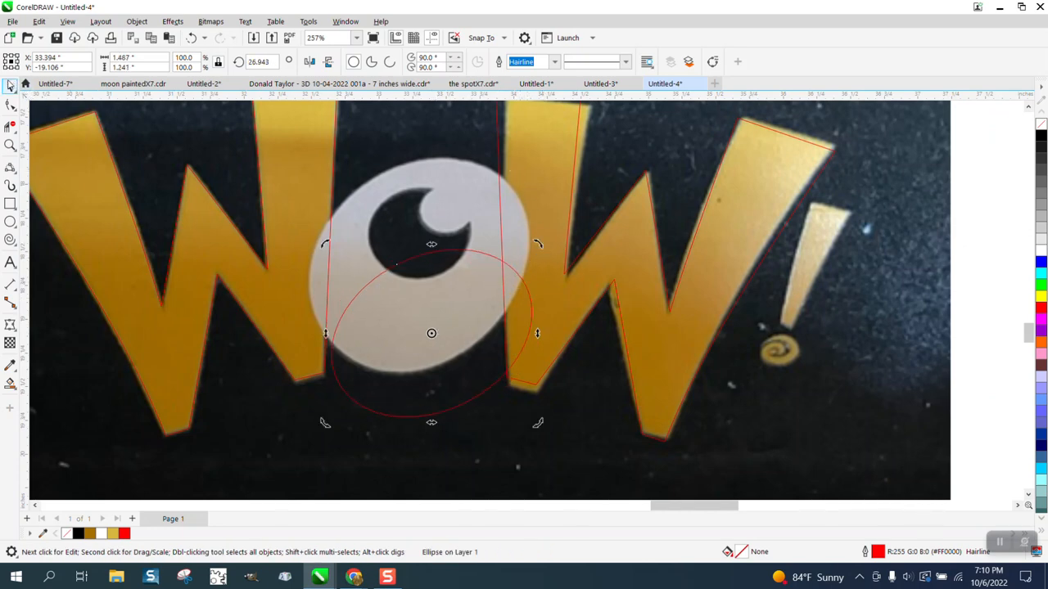
# - Move and stretch the ellipse to fit the eyeball's edge, about 1.66 by 1.55 inches overall
pyautogui.click(436, 332)
pyautogui.moveTo(436, 332); pyautogui.dragTo(420, 284)
pyautogui.moveTo(418, 197); pyautogui.dragTo(418, 159)
pyautogui.moveTo(313, 264); pyautogui.dragTo(303, 264)
pyautogui.moveTo(519, 264); pyautogui.dragTo(536, 263)
# - Move the reference photo 9 inches left, clear of the traced WOW outlines
pyautogui.scroll(-5, 516, 284)
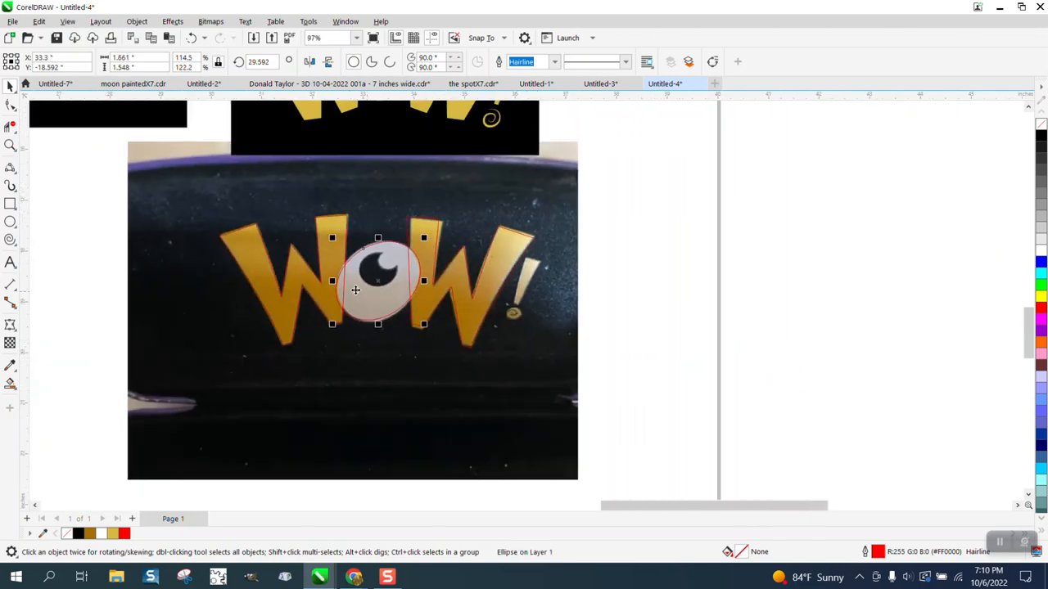
pyautogui.click(77, 178)
pyautogui.click(145, 184)
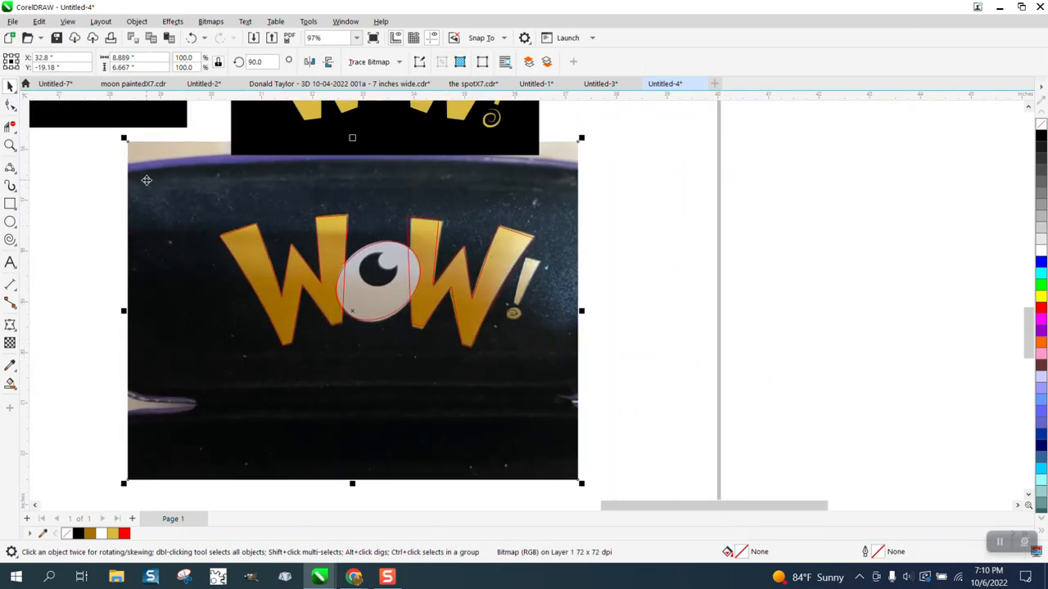
pyautogui.press('Left')
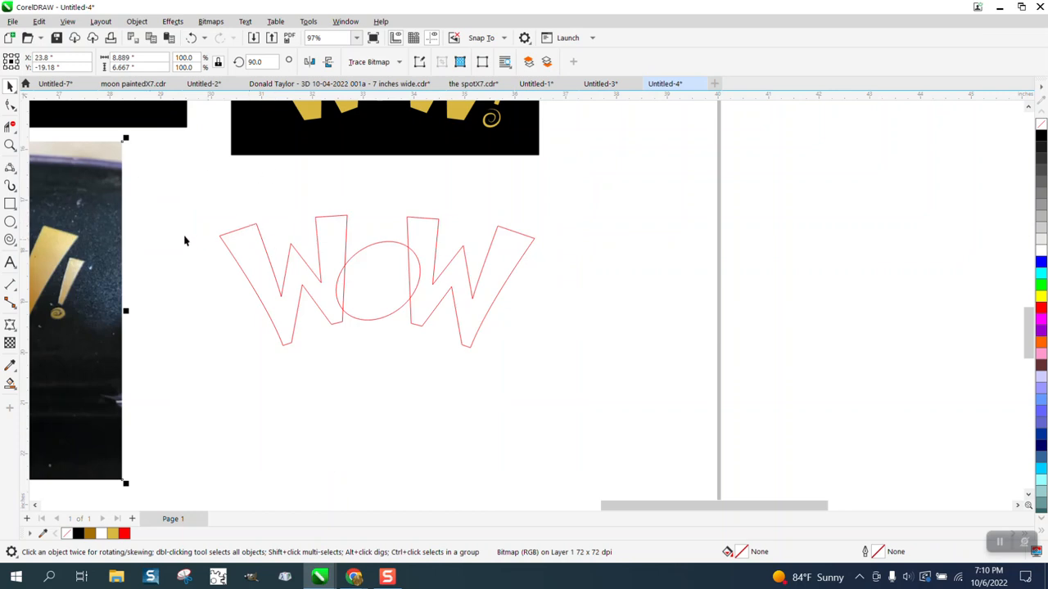
# - Delete the W segments that run inside the eyeball ellipse with the Virtual Segment Delete tool
pyautogui.click(15, 173)
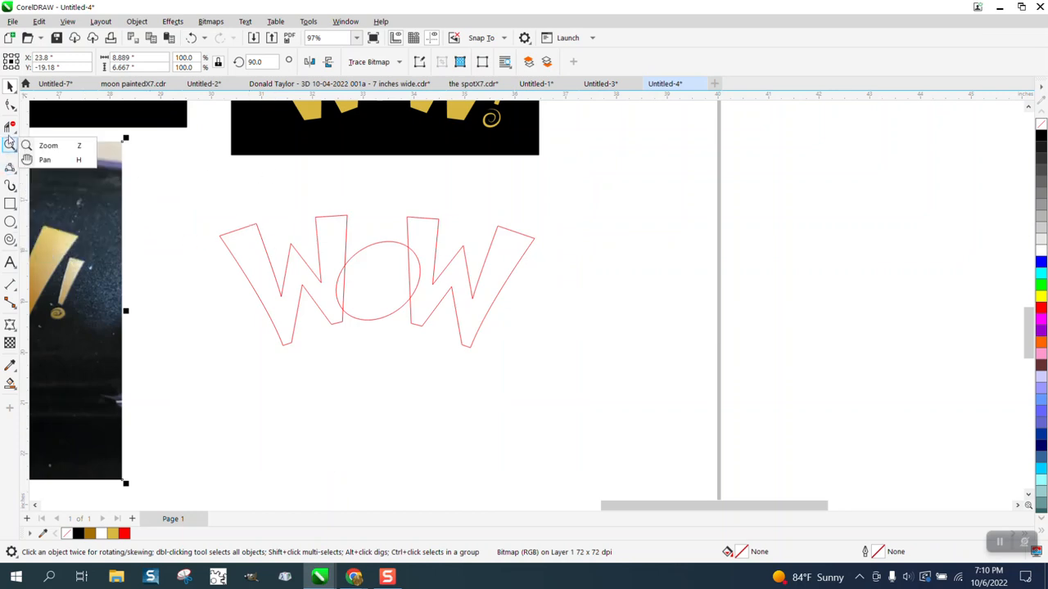
pyautogui.moveTo(12, 133)
pyautogui.click(49, 155)
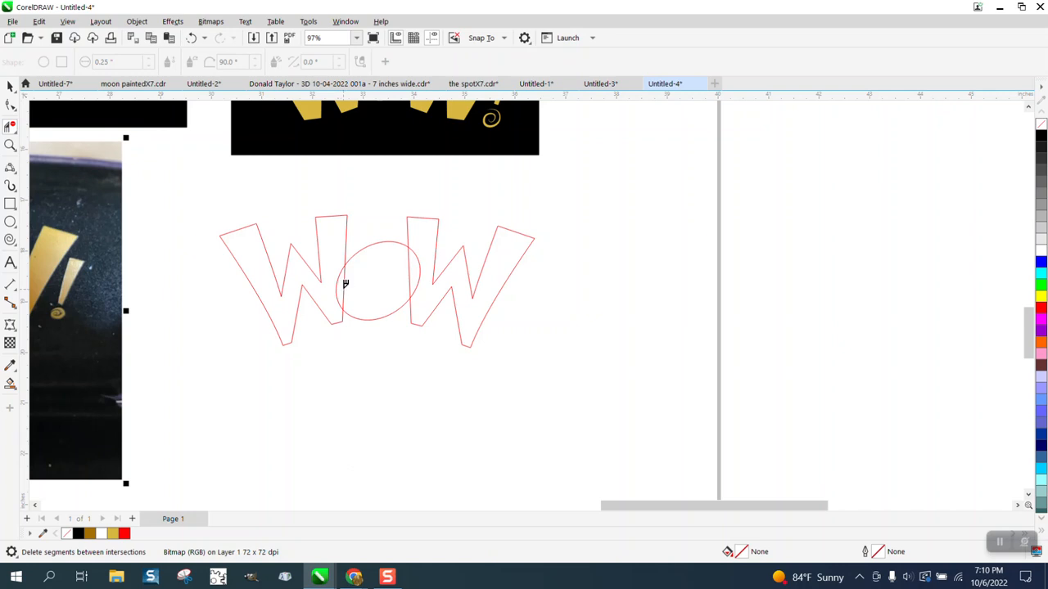
pyautogui.click(411, 271)
# - Trace the four-sided stroke of the photo's exclamation mark with straight 2-point lines
pyautogui.scroll(-3, 485, 325)
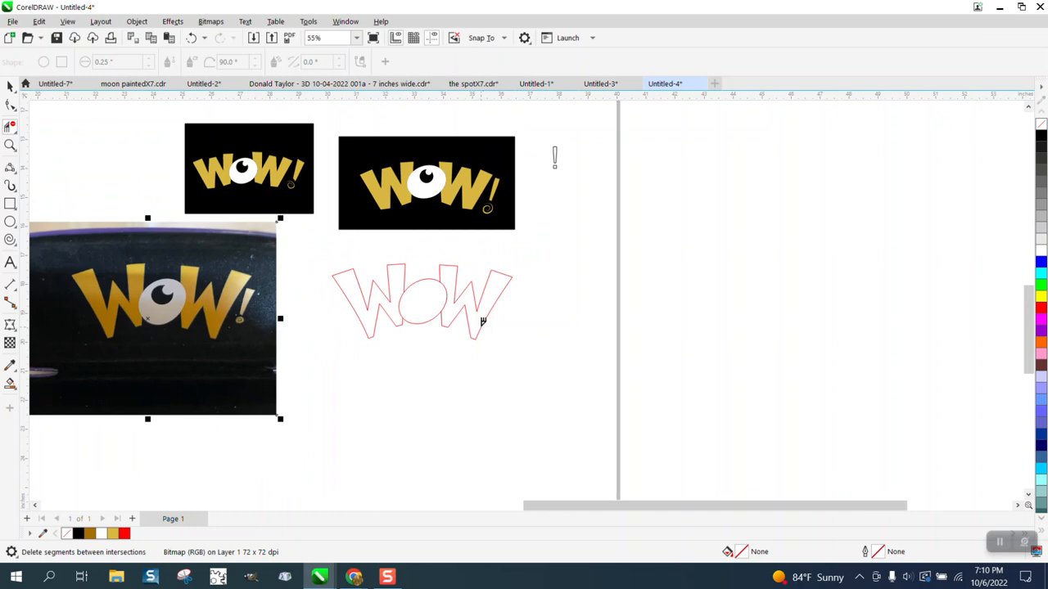
pyautogui.click(10, 145)
pyautogui.moveTo(221, 266); pyautogui.dragTo(282, 355)
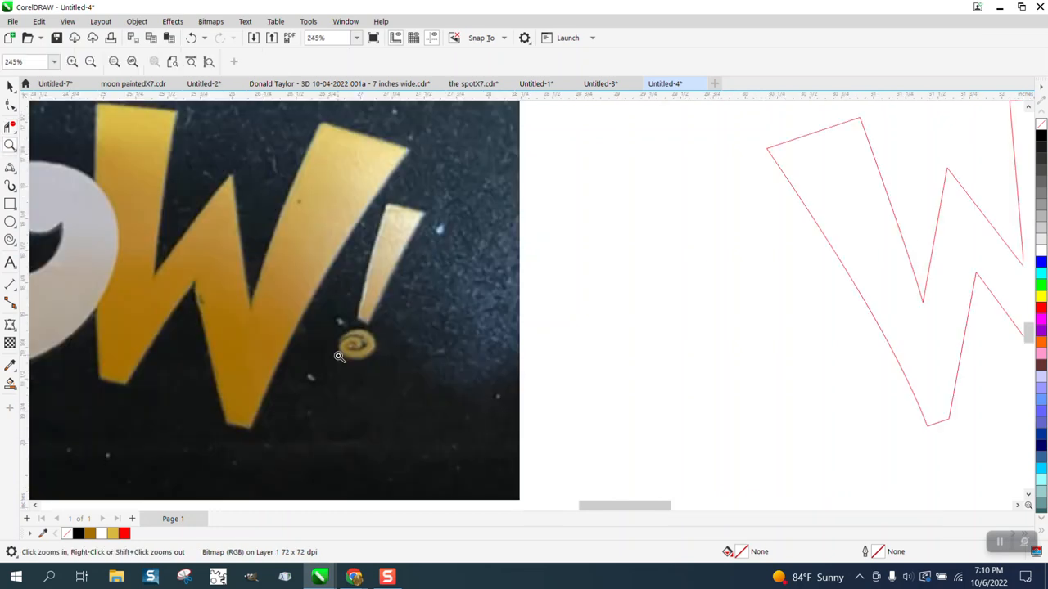
pyautogui.click(14, 174)
pyautogui.click(51, 182)
pyautogui.moveTo(358, 318); pyautogui.dragTo(388, 206)
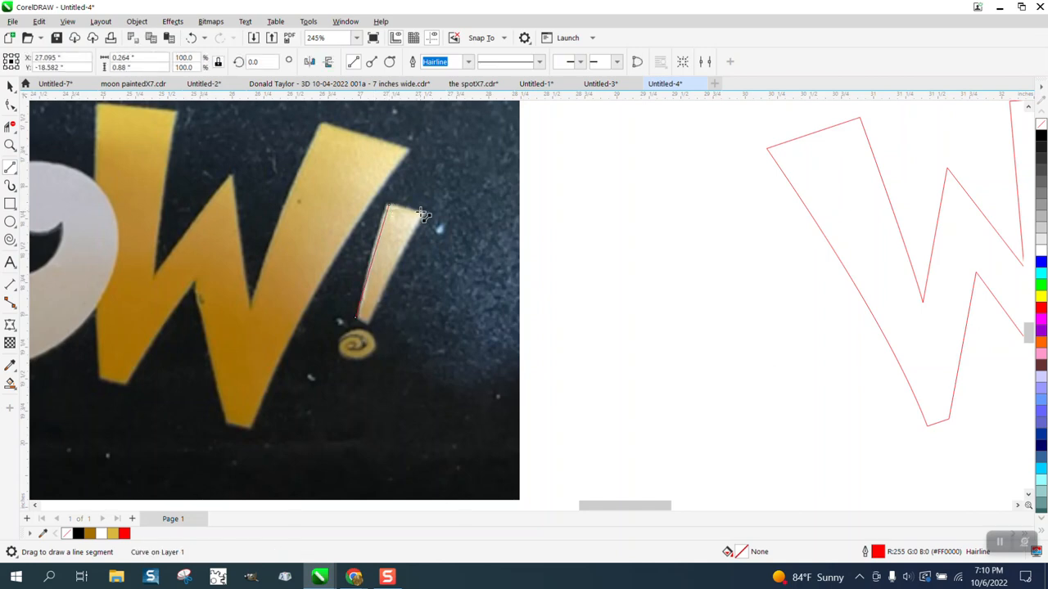
pyautogui.click(425, 215)
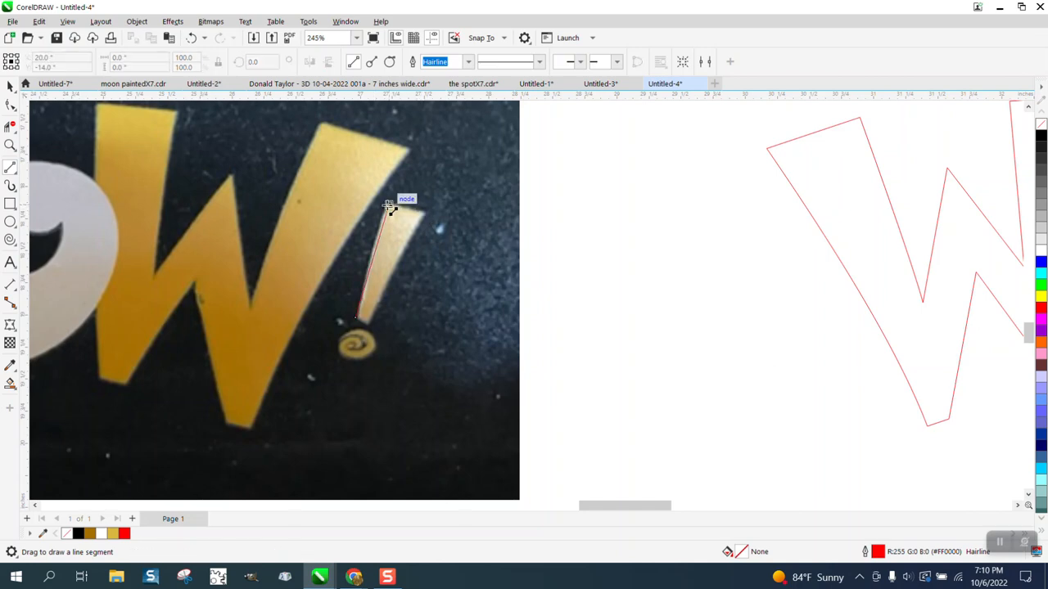
pyautogui.moveTo(389, 205)
pyautogui.mouseDown()
pyautogui.moveTo(425, 214)
pyautogui.moveTo(366, 315)
pyautogui.mouseUp()
pyautogui.moveTo(425, 212)
pyautogui.mouseDown()
pyautogui.moveTo(368, 324)
pyautogui.moveTo(356, 318)
pyautogui.mouseUp()
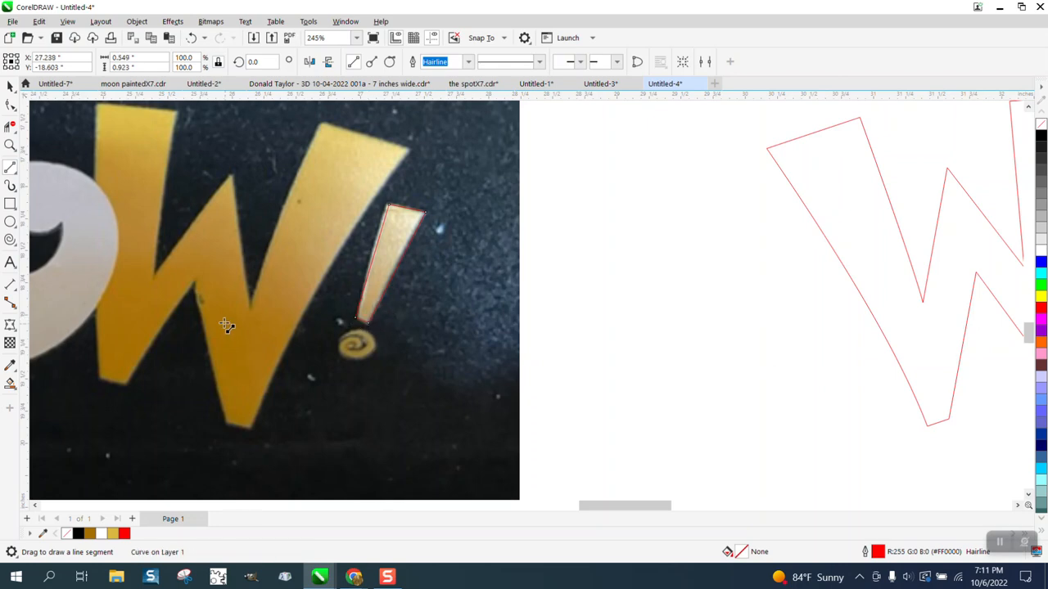
# - Move both traced pieces of the exclamation stroke 9 inches right, beside the second W outline
pyautogui.press('space')
pyautogui.scroll(-5, 398, 346)
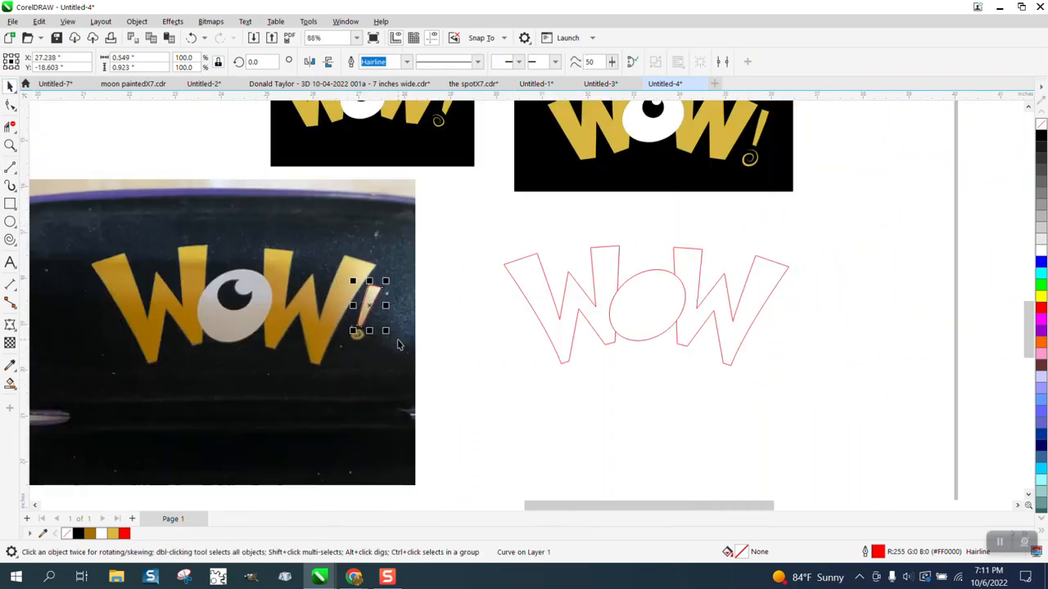
pyautogui.press('Right')
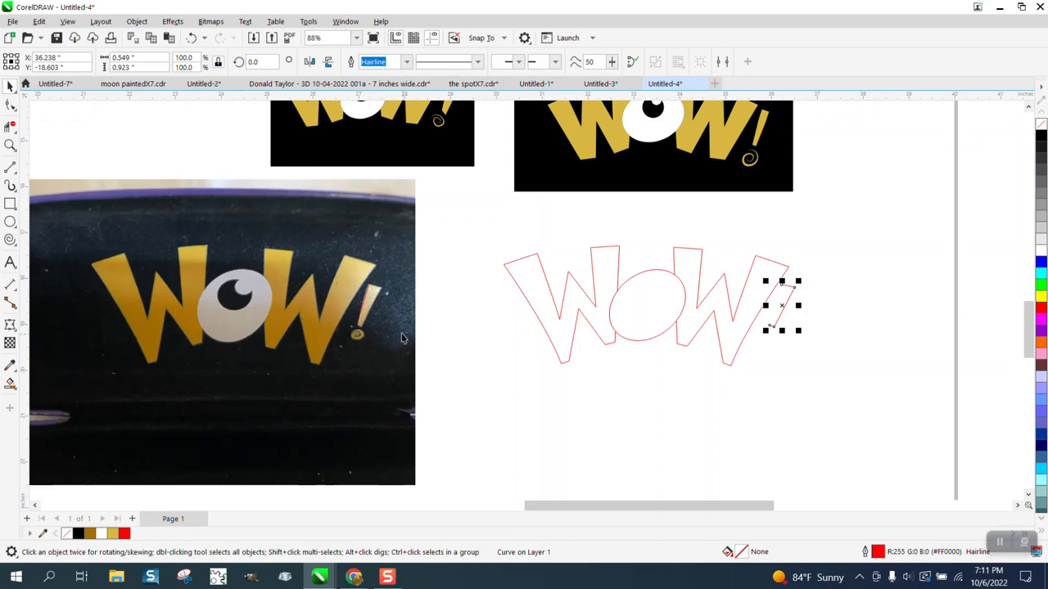
pyautogui.click(364, 304)
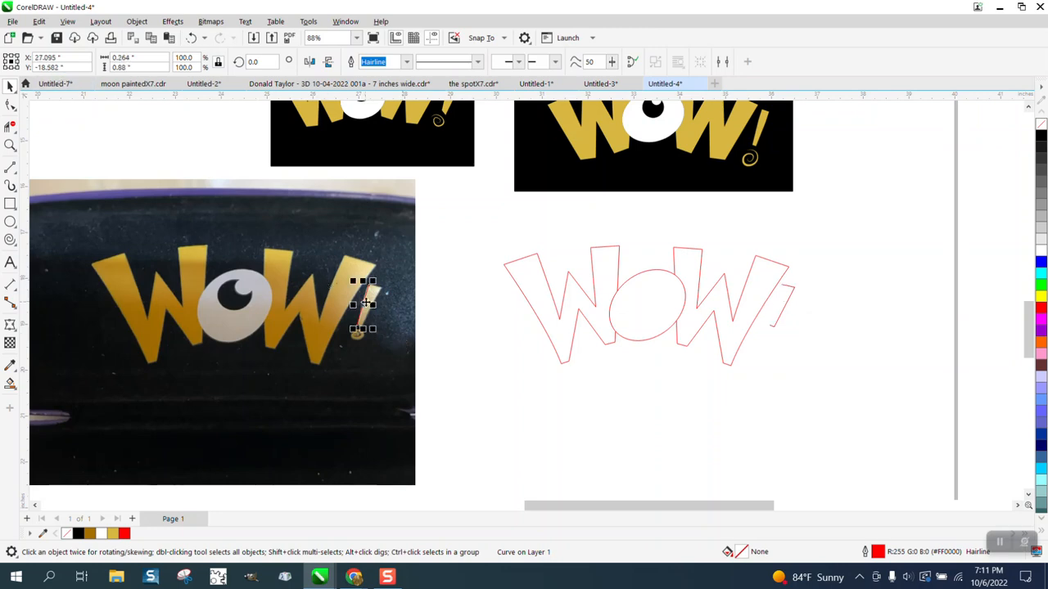
pyautogui.press('Right')
pyautogui.click(830, 384)
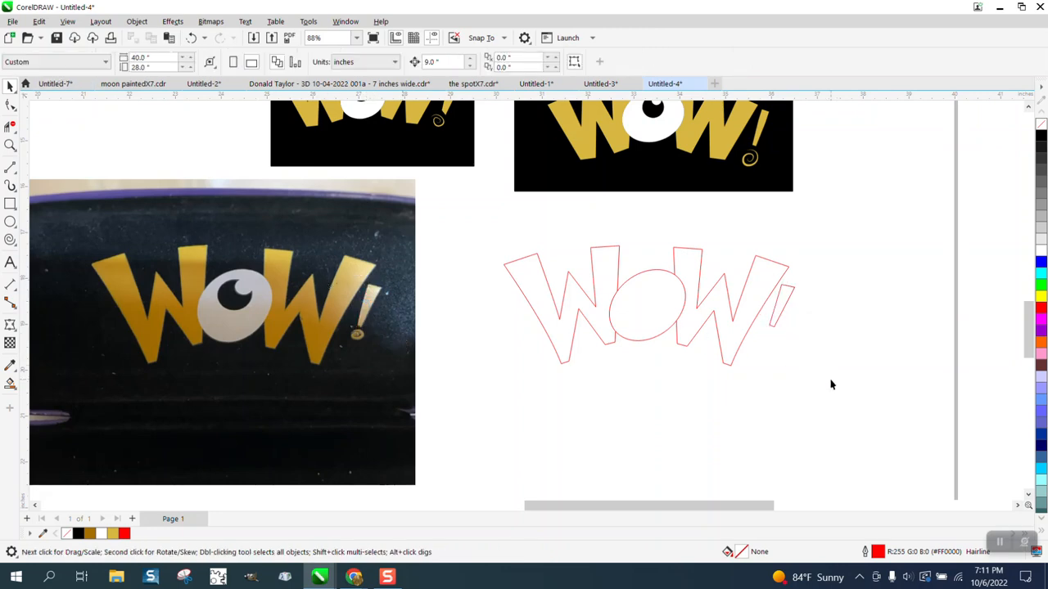
# - Draw a rectangle around the exclamation stroke, about 1.67 by 1.51 inches, and fill the stroke with gold using Smart Fill
pyautogui.click(11, 147)
pyautogui.moveTo(745, 272); pyautogui.dragTo(922, 413)
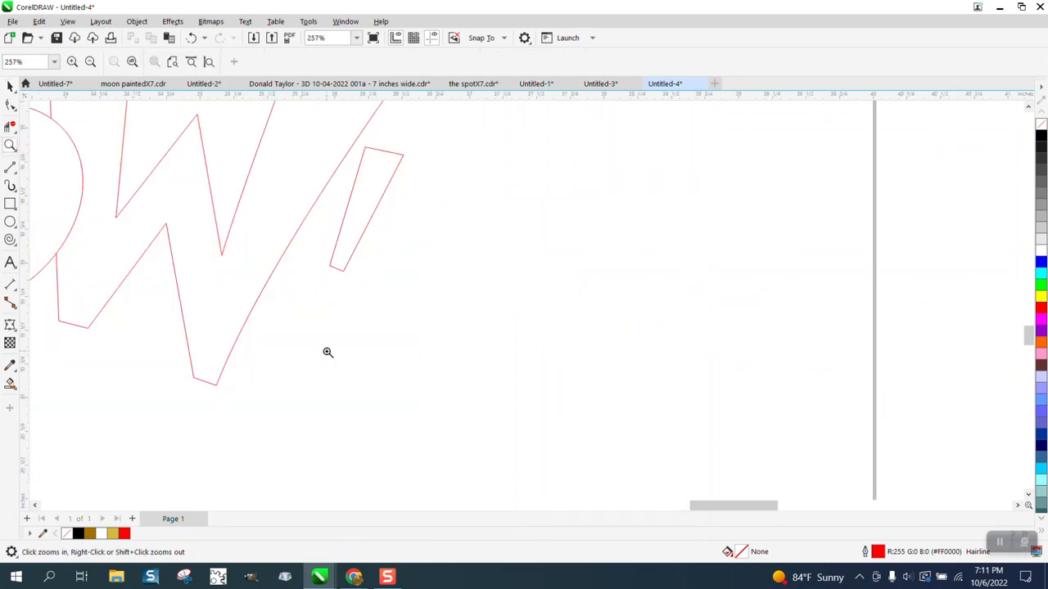
pyautogui.click(10, 204)
pyautogui.moveTo(271, 130); pyautogui.dragTo(495, 332)
pyautogui.click(10, 383)
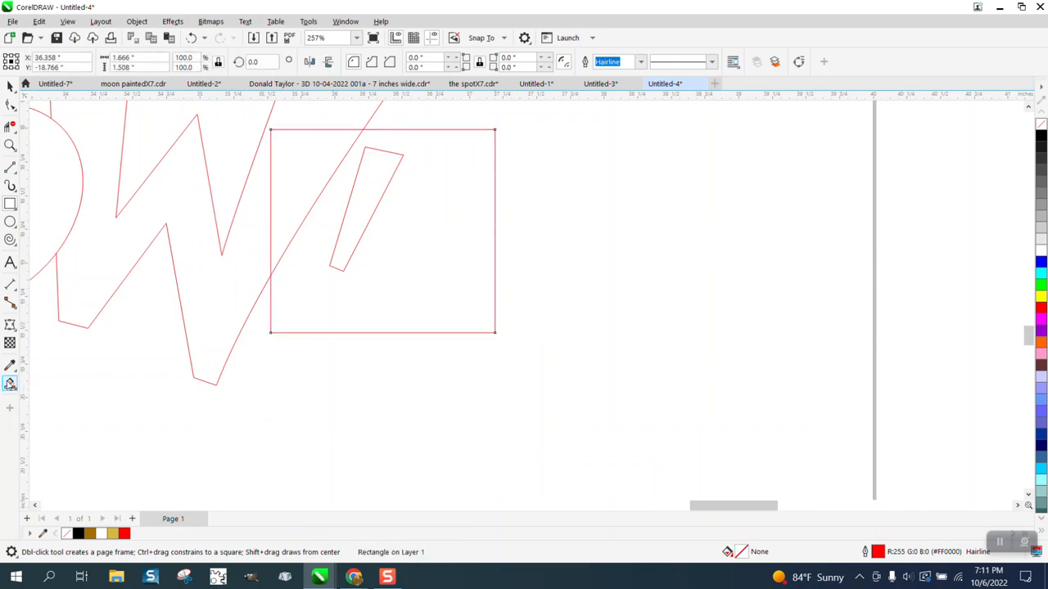
pyautogui.click(346, 238)
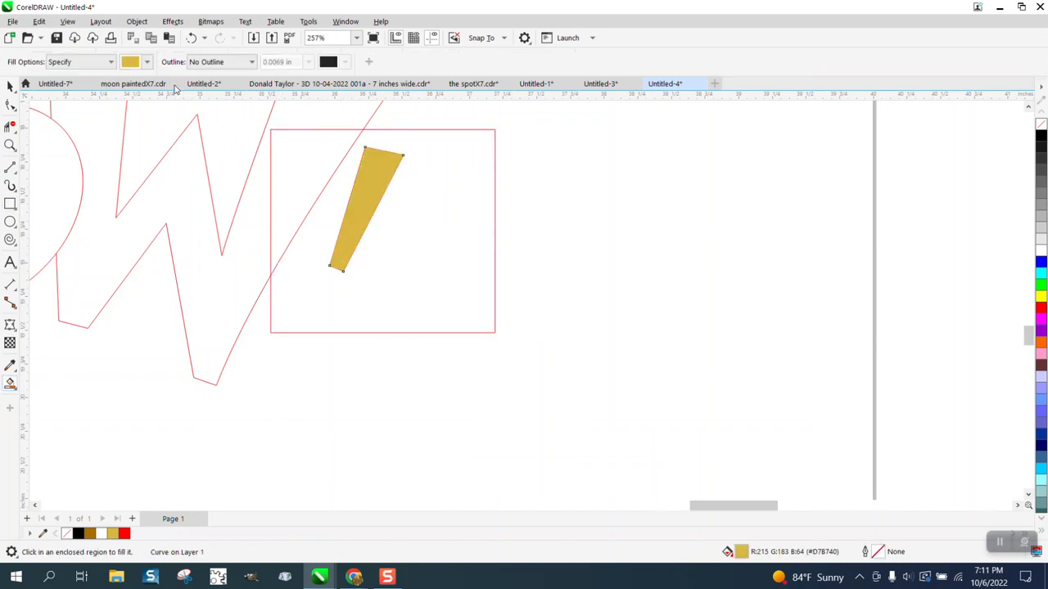
# - Delete the rectangle around the gold exclamation stroke
pyautogui.click(10, 85)
pyautogui.click(493, 263)
pyautogui.press('Delete')
# - Fill both W outlines with the same gold using Smart Fill
pyautogui.scroll(-4, 493, 263)
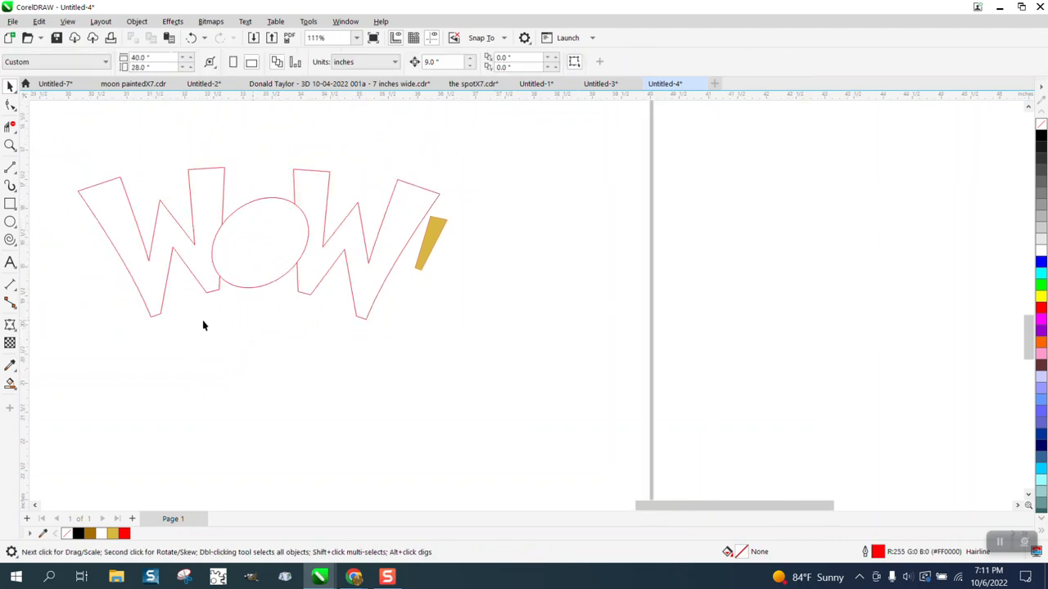
pyautogui.click(10, 383)
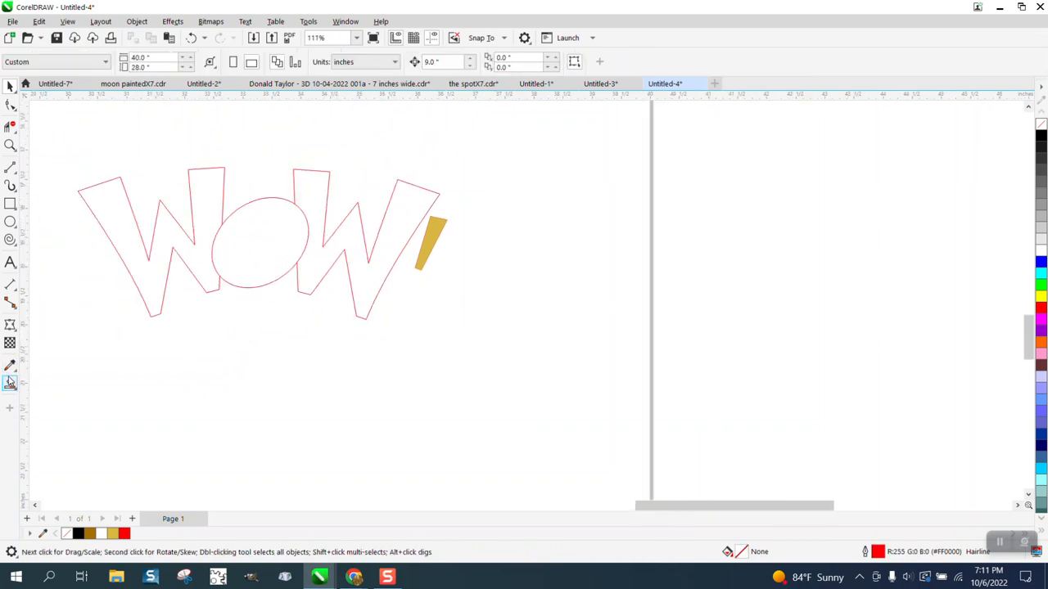
pyautogui.click(135, 240)
pyautogui.click(319, 215)
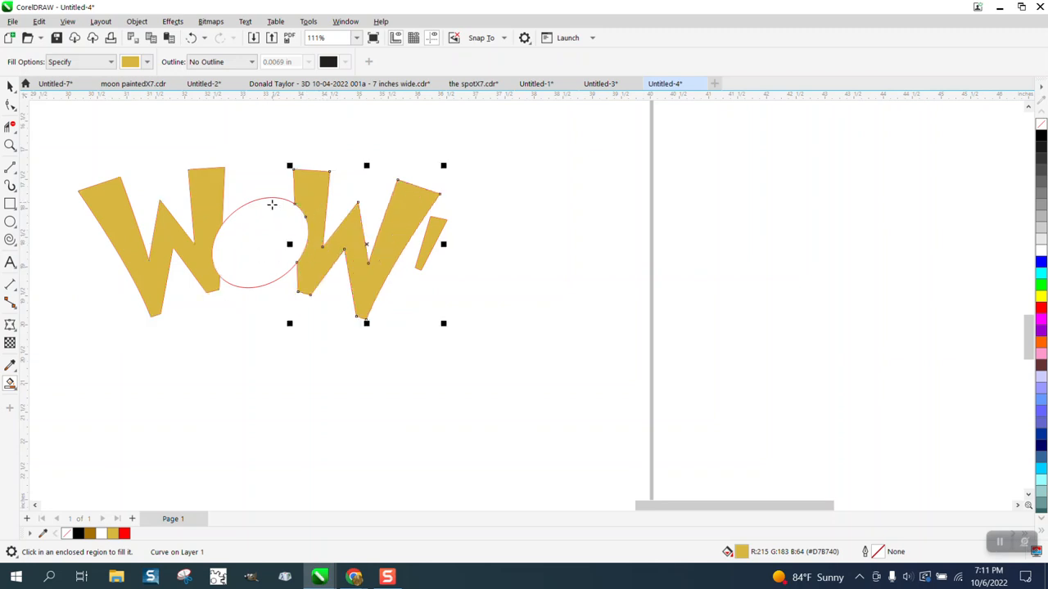
pyautogui.scroll(-4, 398, 278)
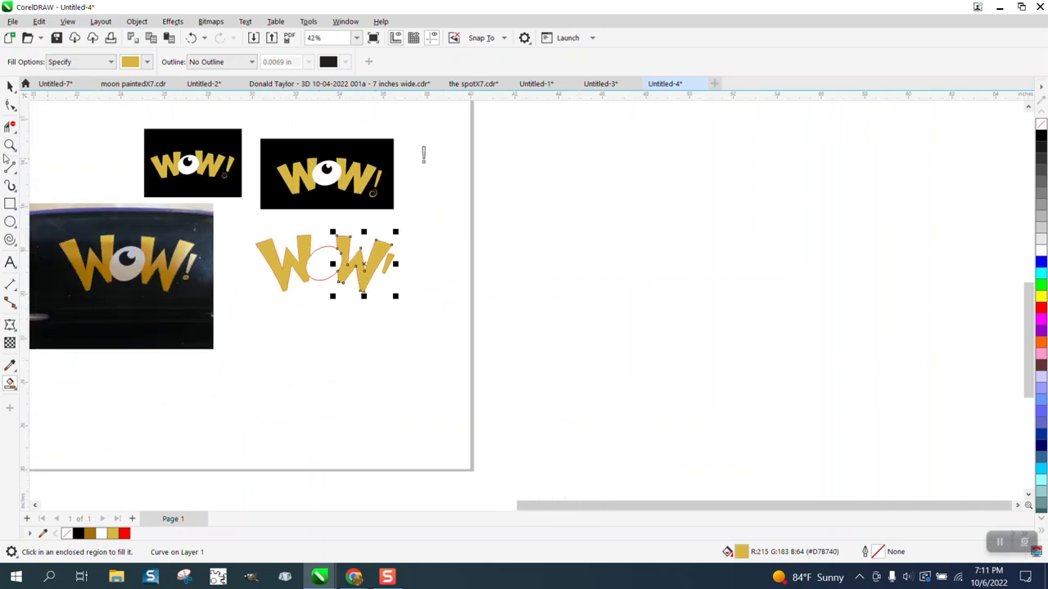
pyautogui.click(10, 145)
pyautogui.moveTo(270, 162); pyautogui.dragTo(393, 209)
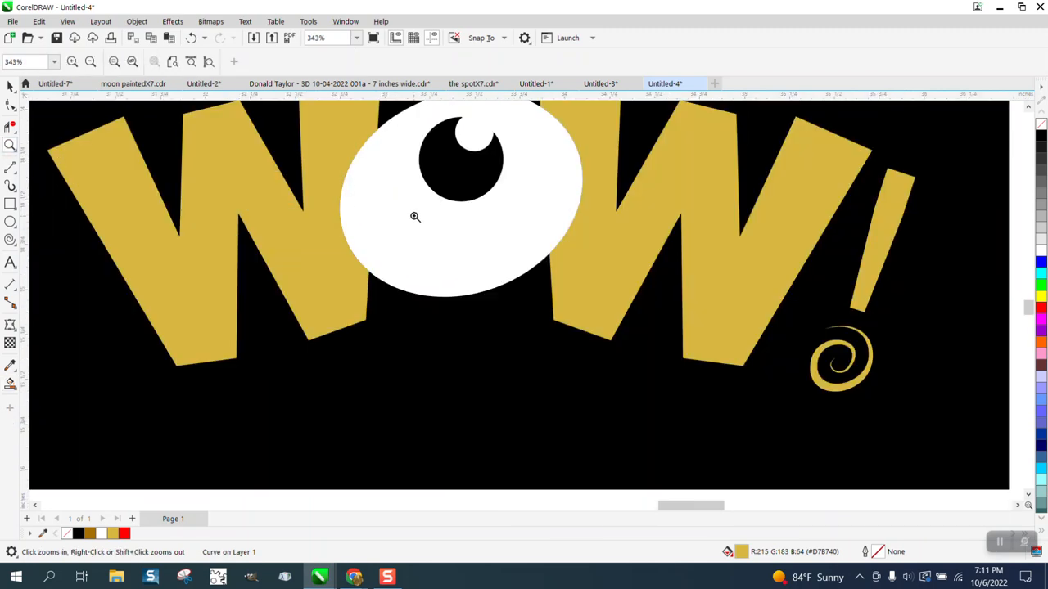
pyautogui.scroll(-4, 414, 225)
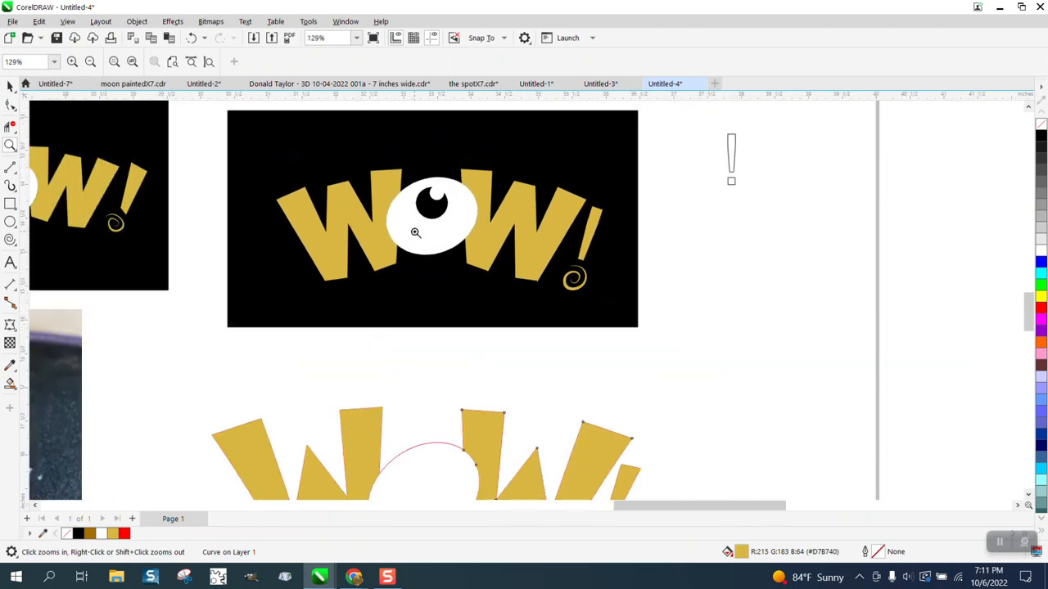
pyautogui.scroll(-2, 415, 232)
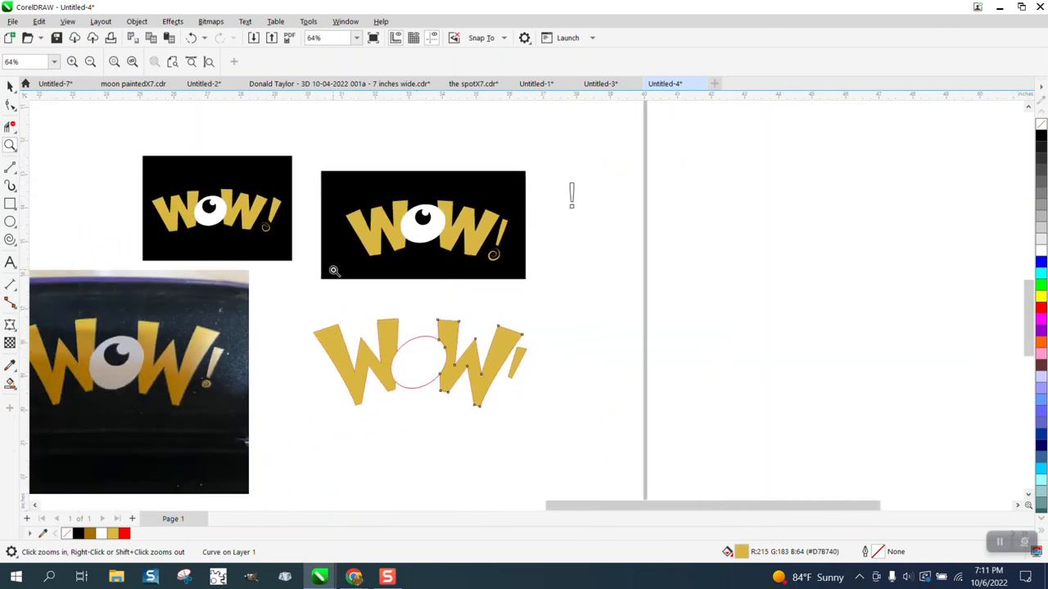